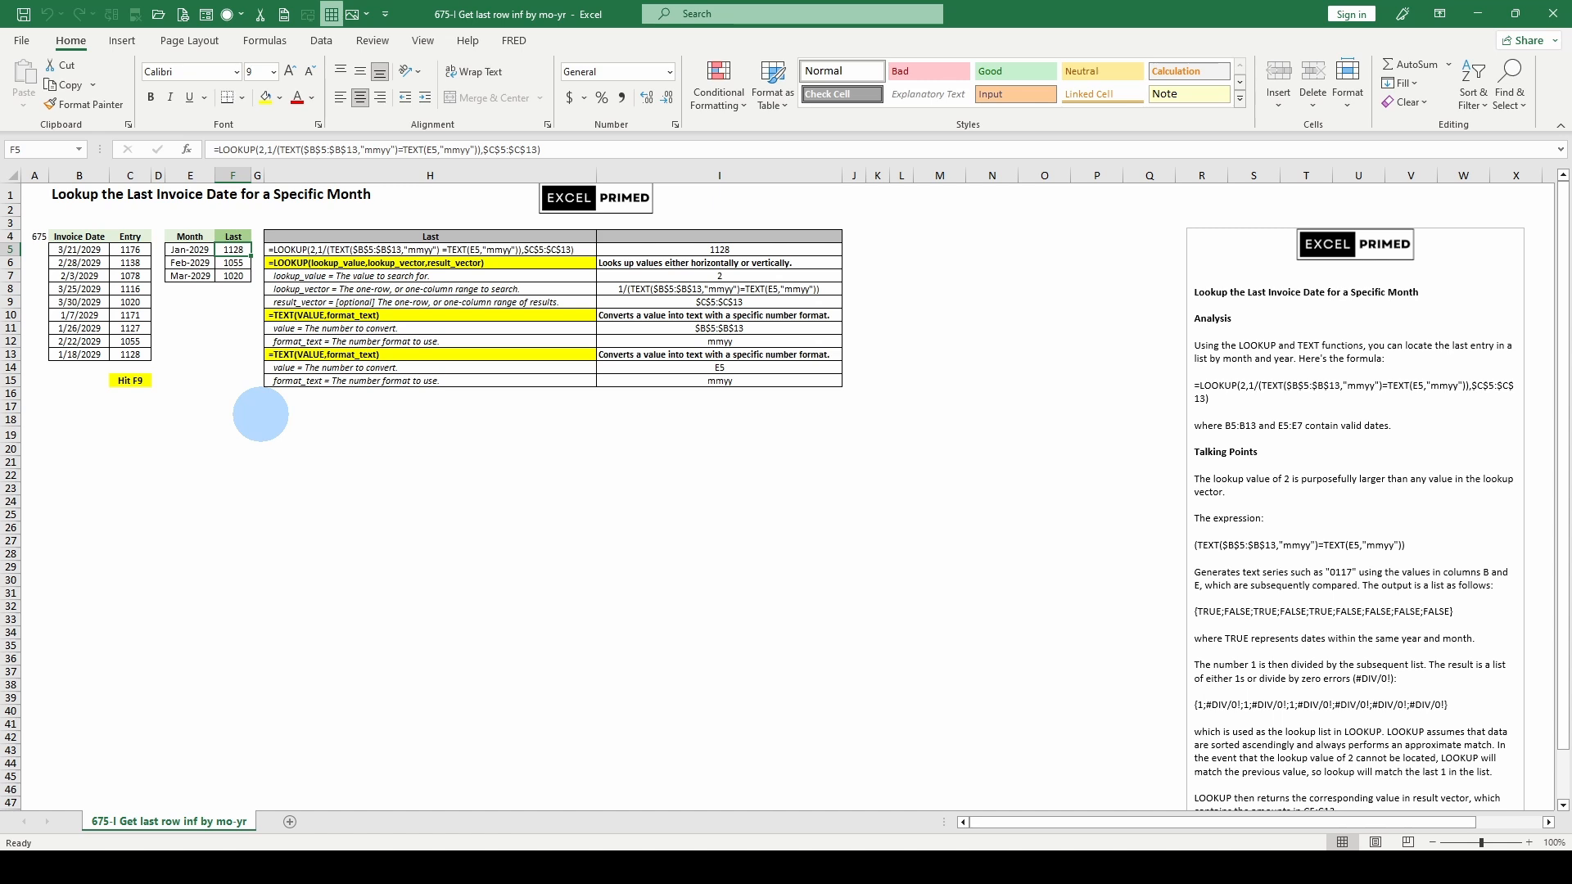
Inspect the LOOKUP formulas in H5 and F5, then recalculate the sheet to refresh the invoice dates.
left_click(307, 247)
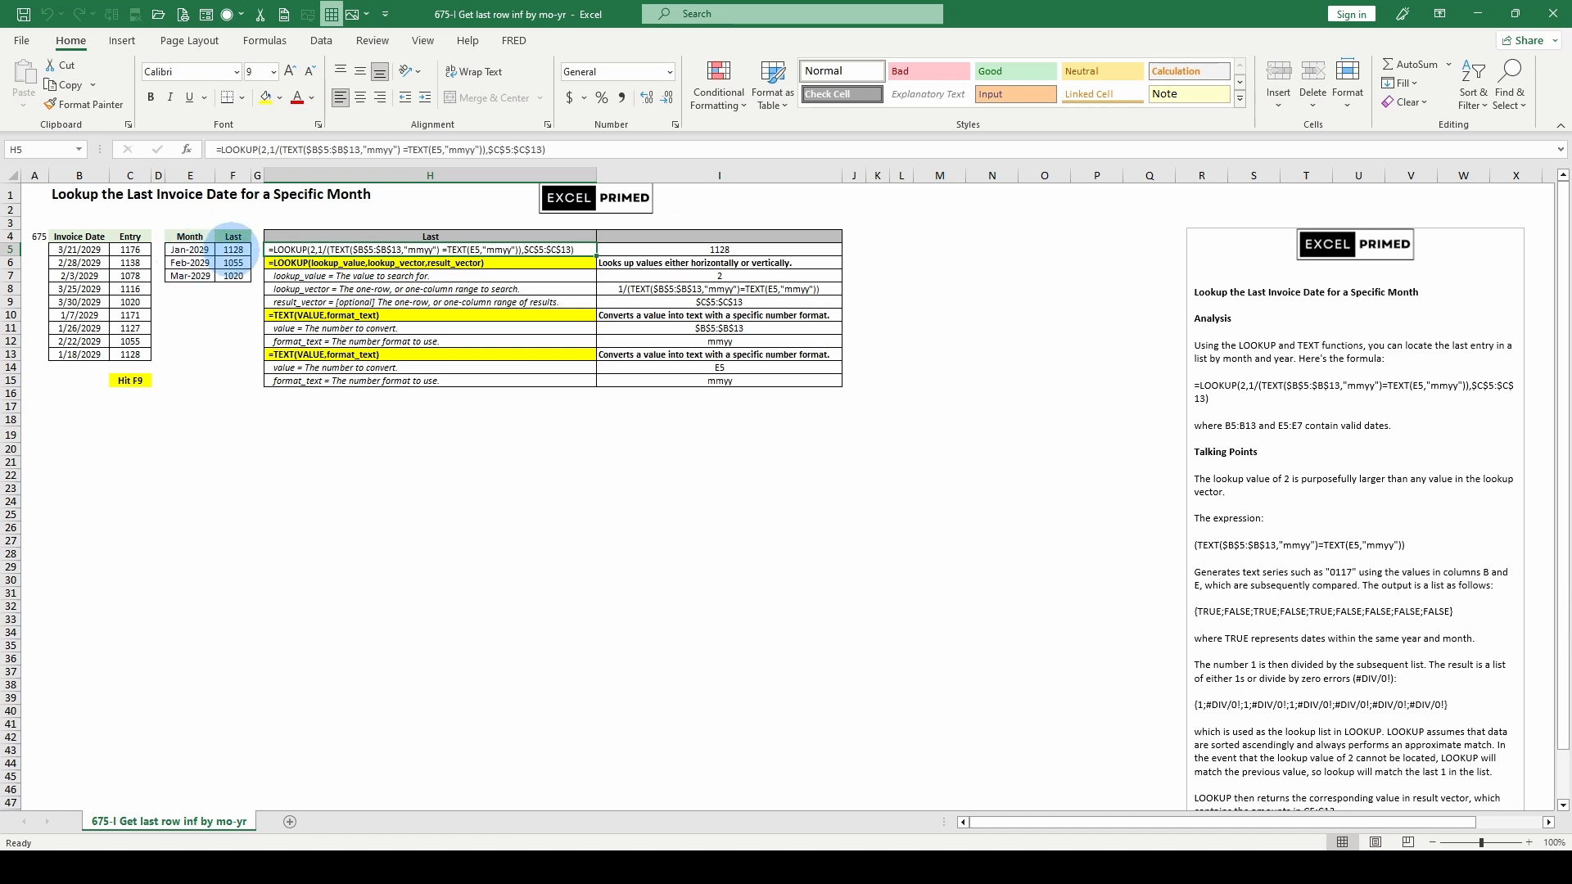
left_click(233, 249)
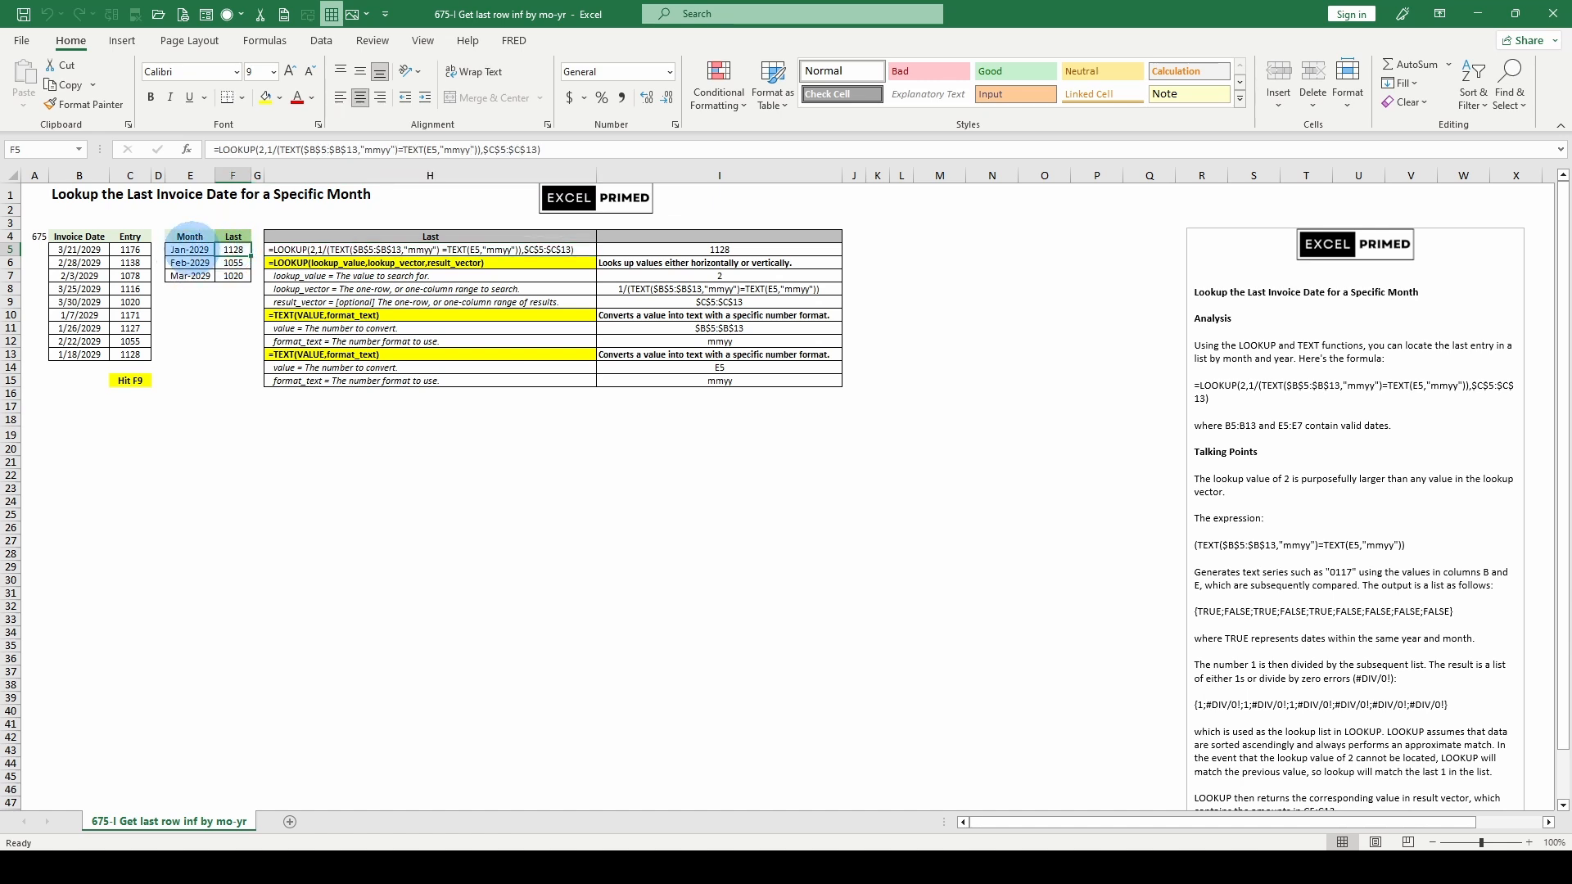
left_click(134, 262)
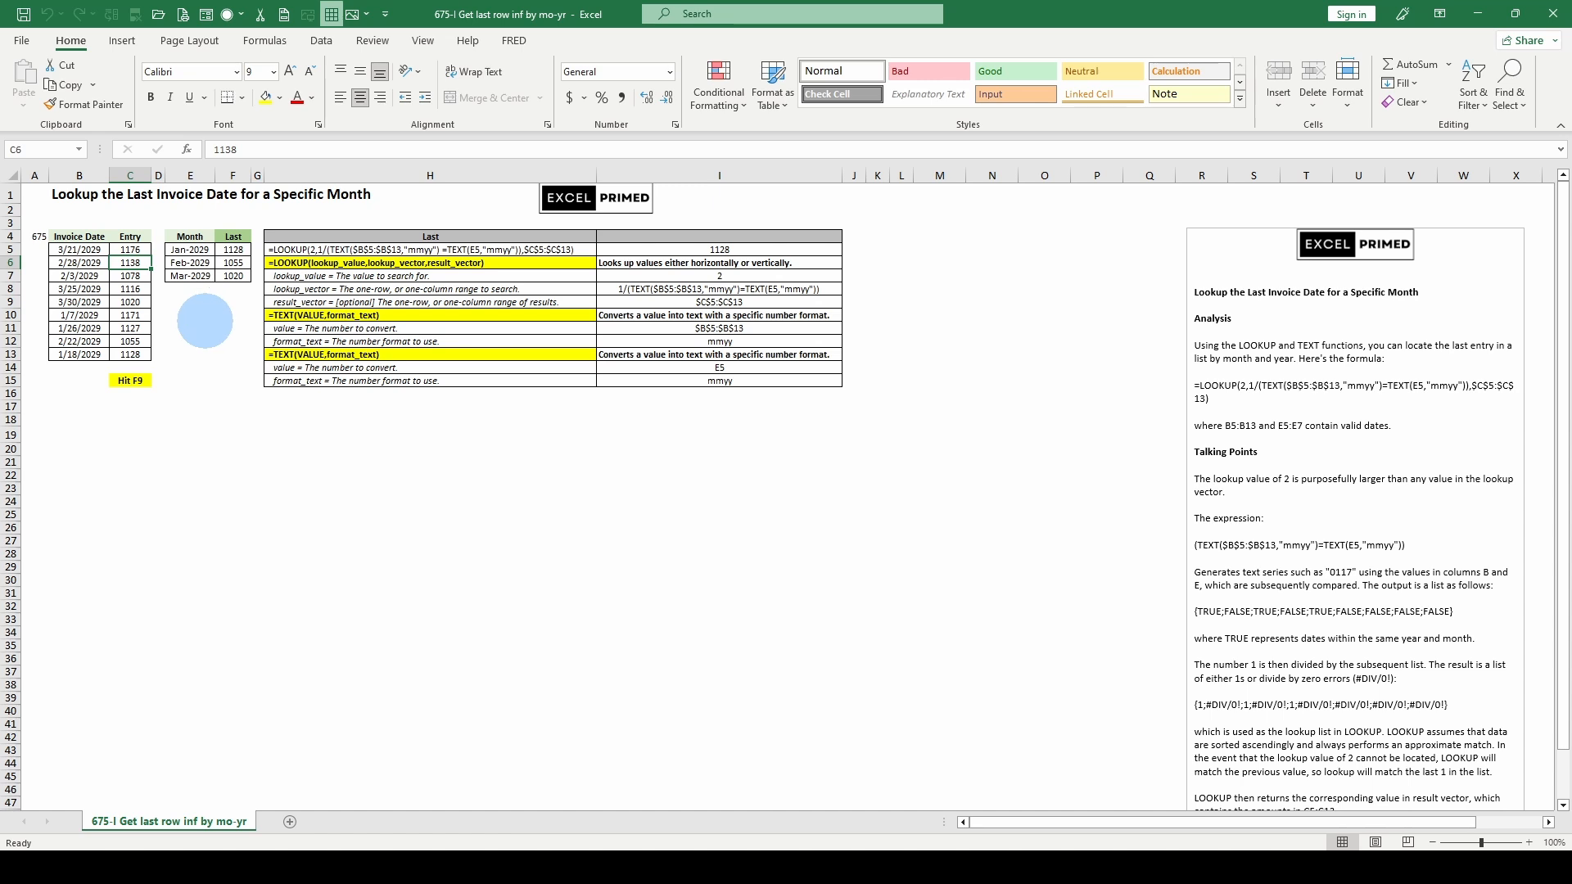
key("F9")
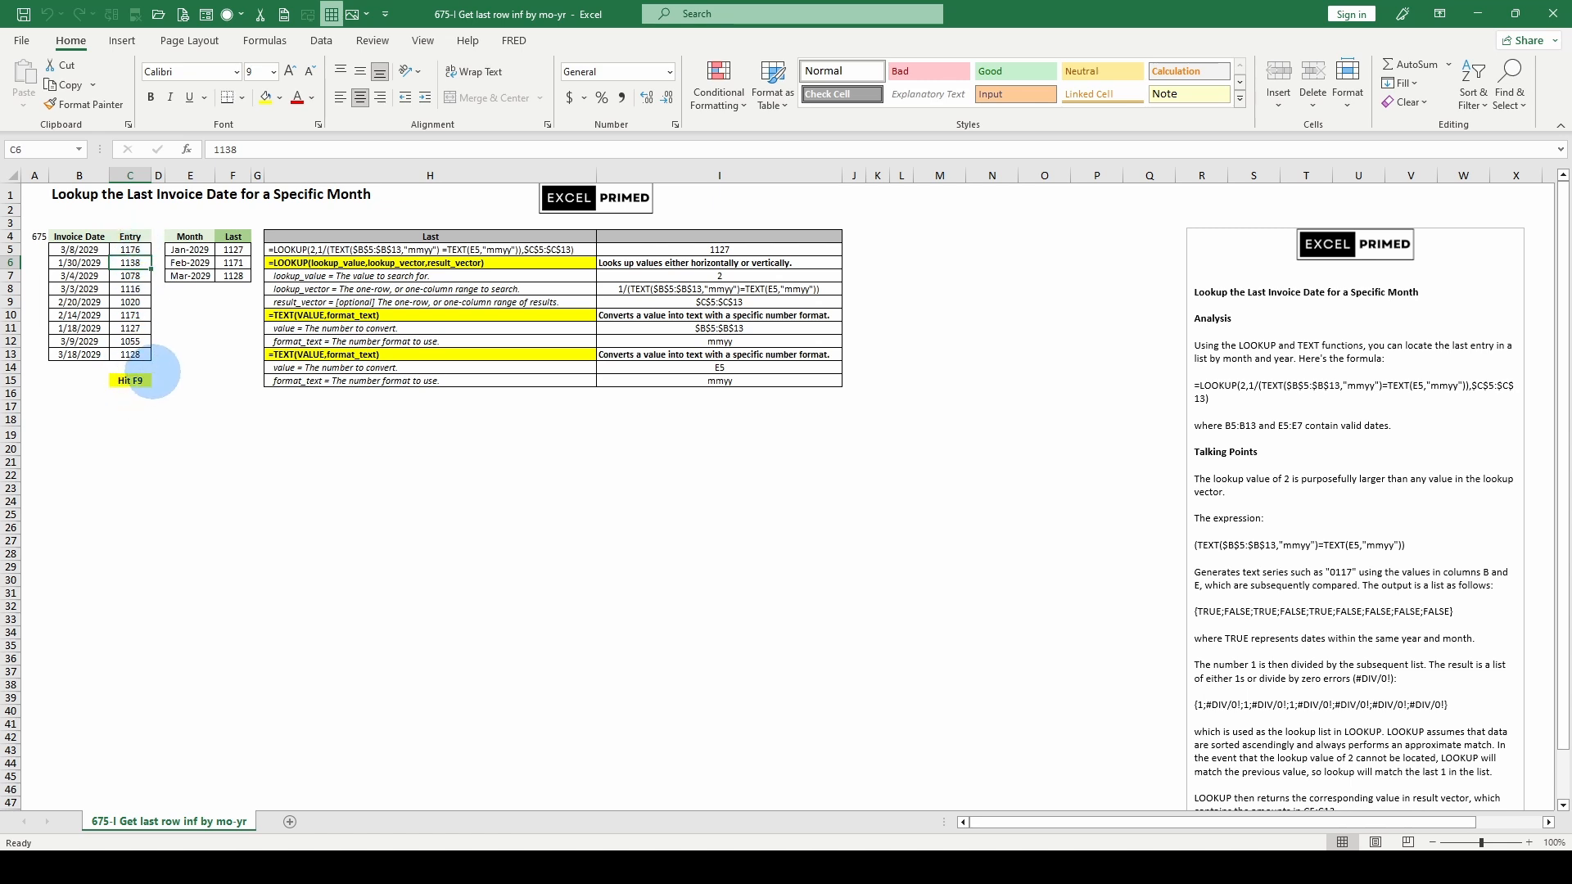
Highlight the lookup_value, lookup_vector and result_vector arguments of the LOOKUP formula in F5, leaving the formula unedited.
left_click(356, 248)
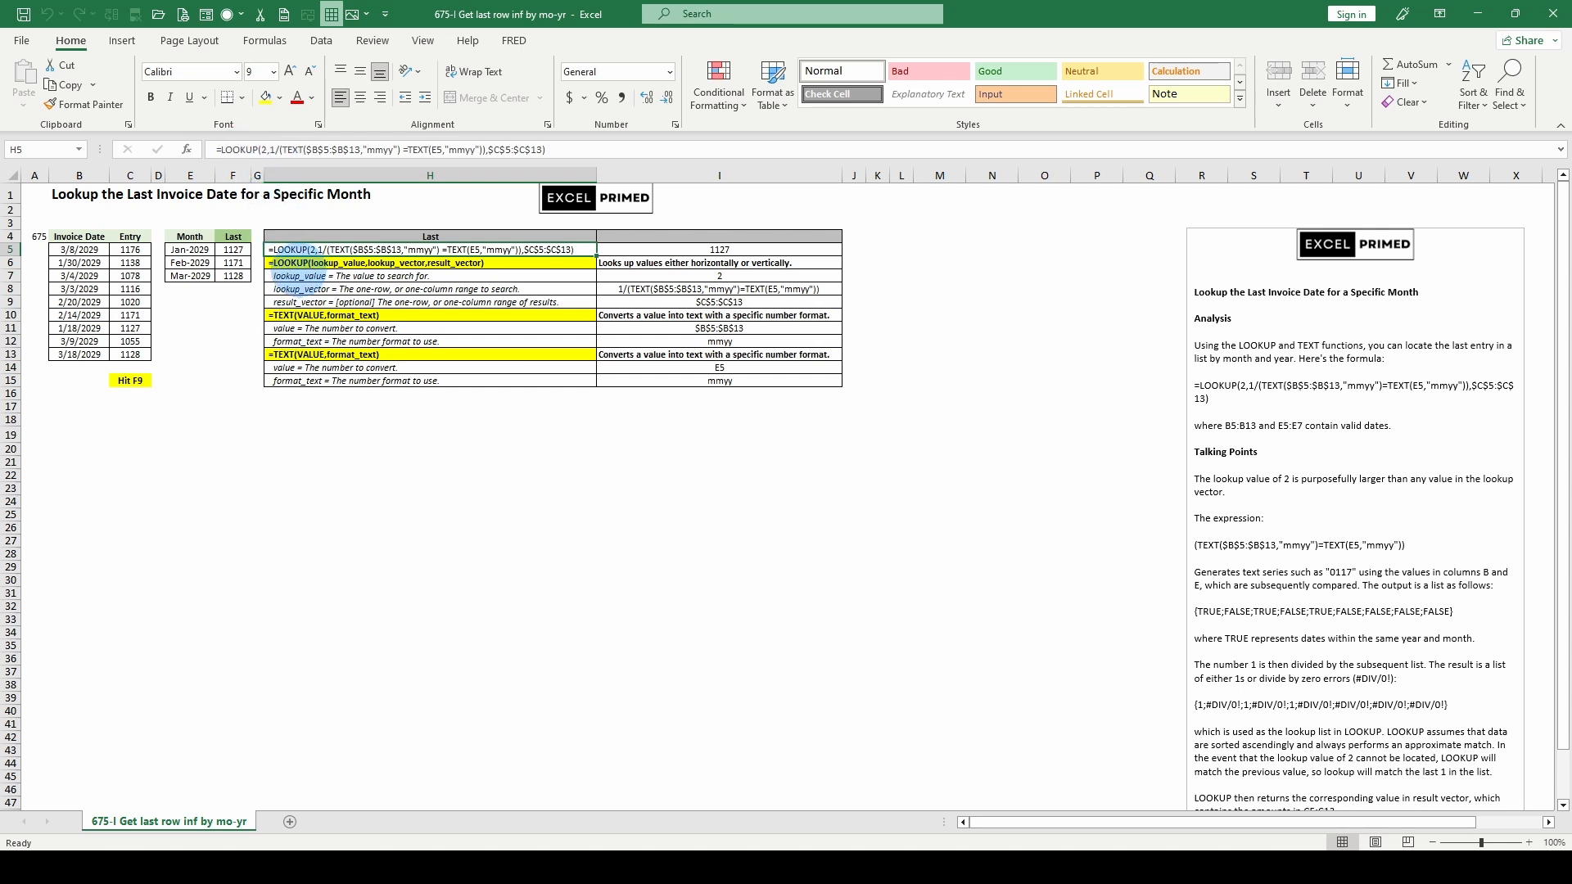
left_click(272, 150)
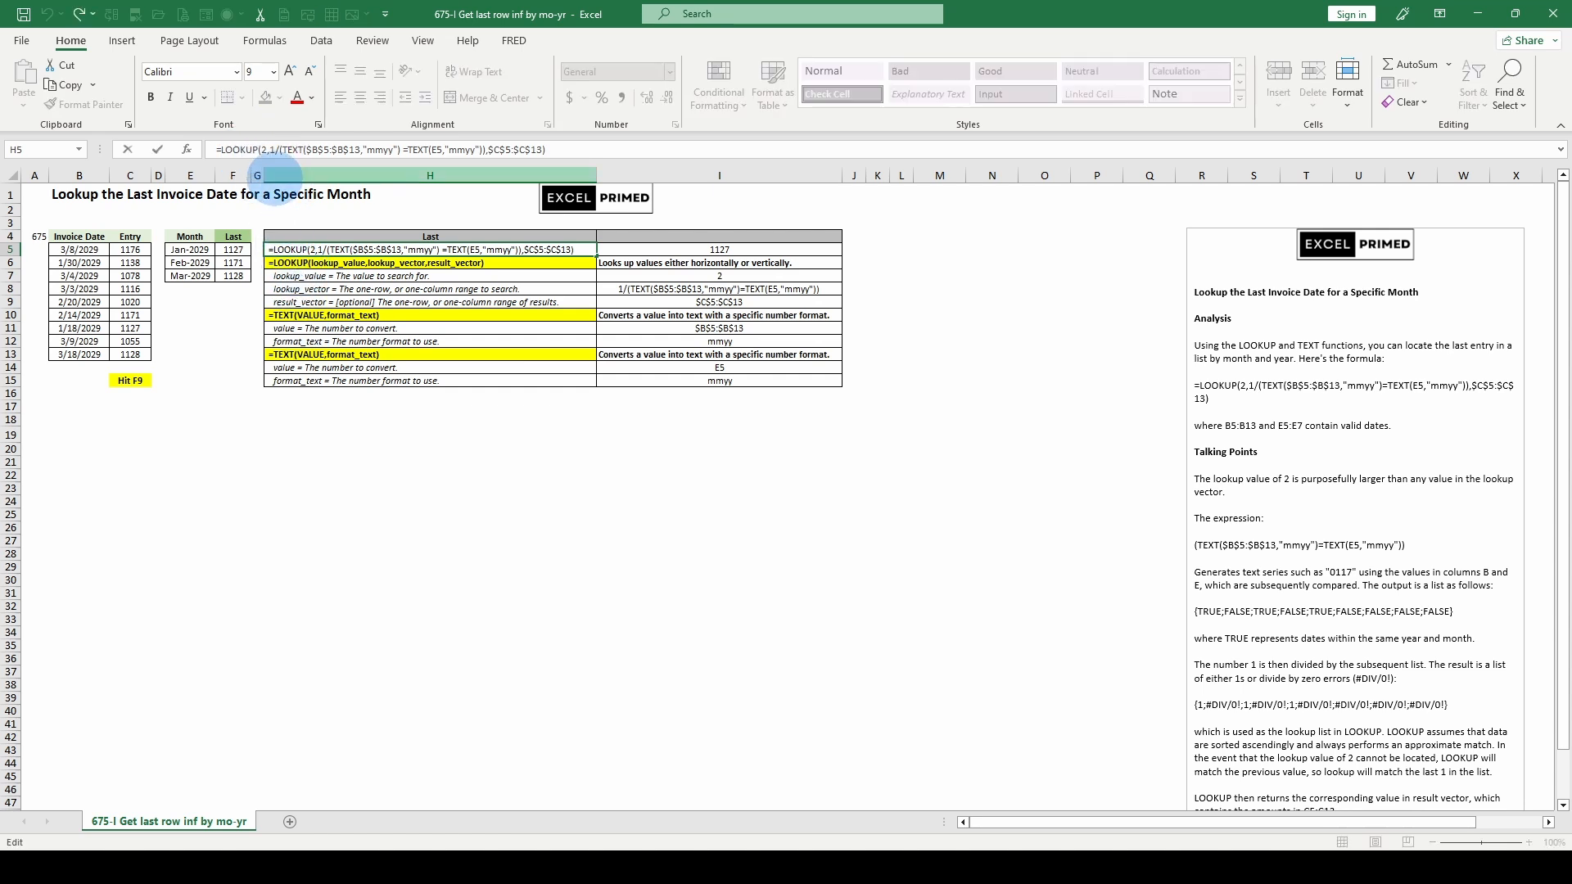
left_click(222, 247)
left_click(272, 150)
left_click(277, 176)
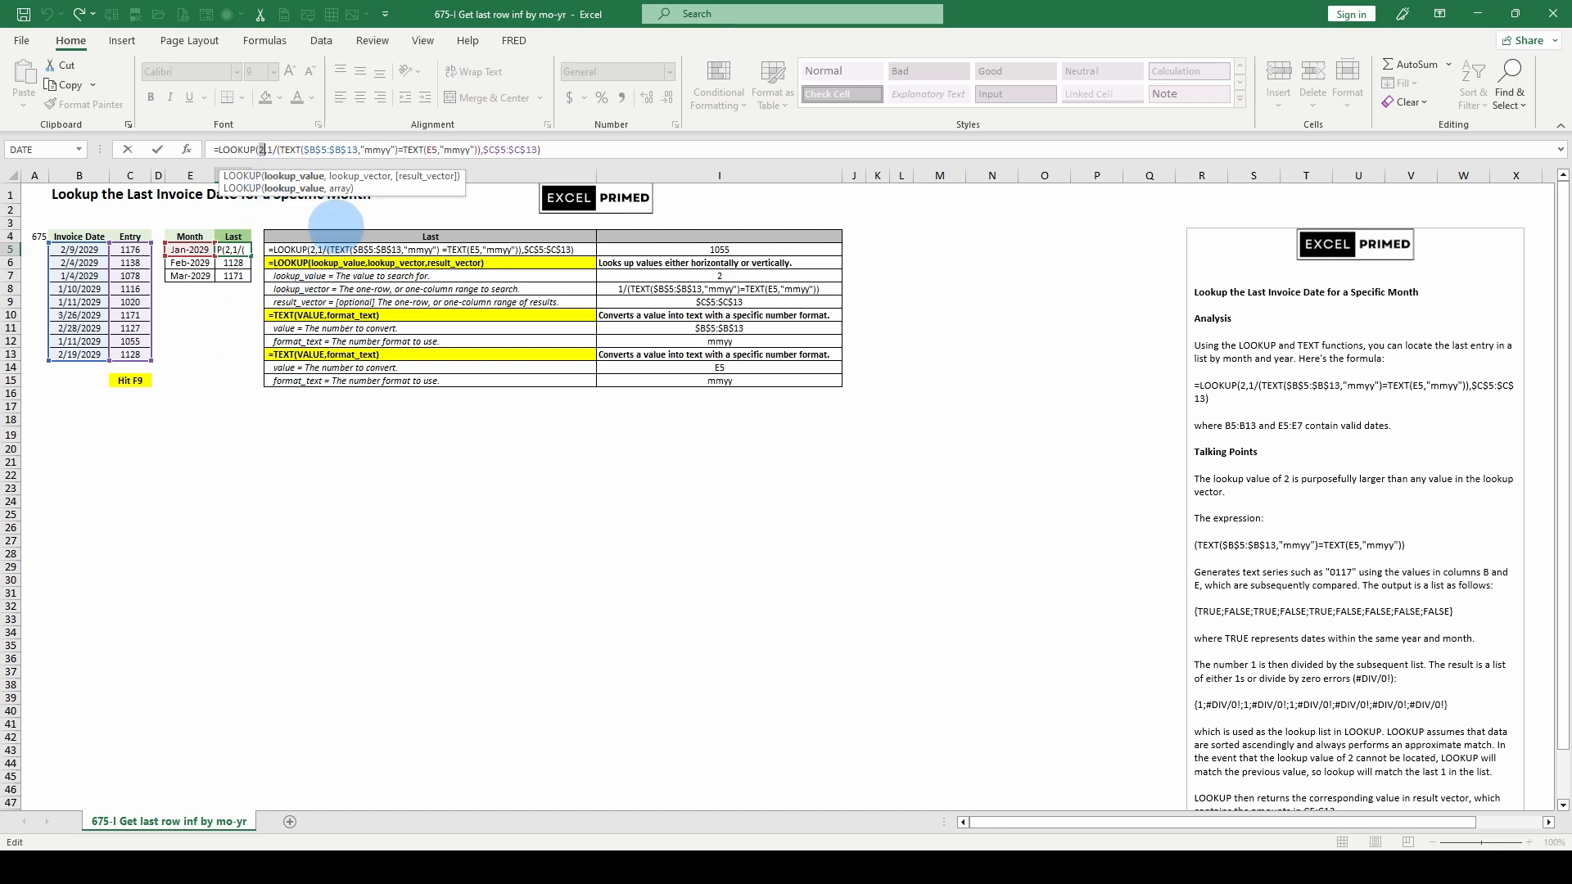
left_click(359, 176)
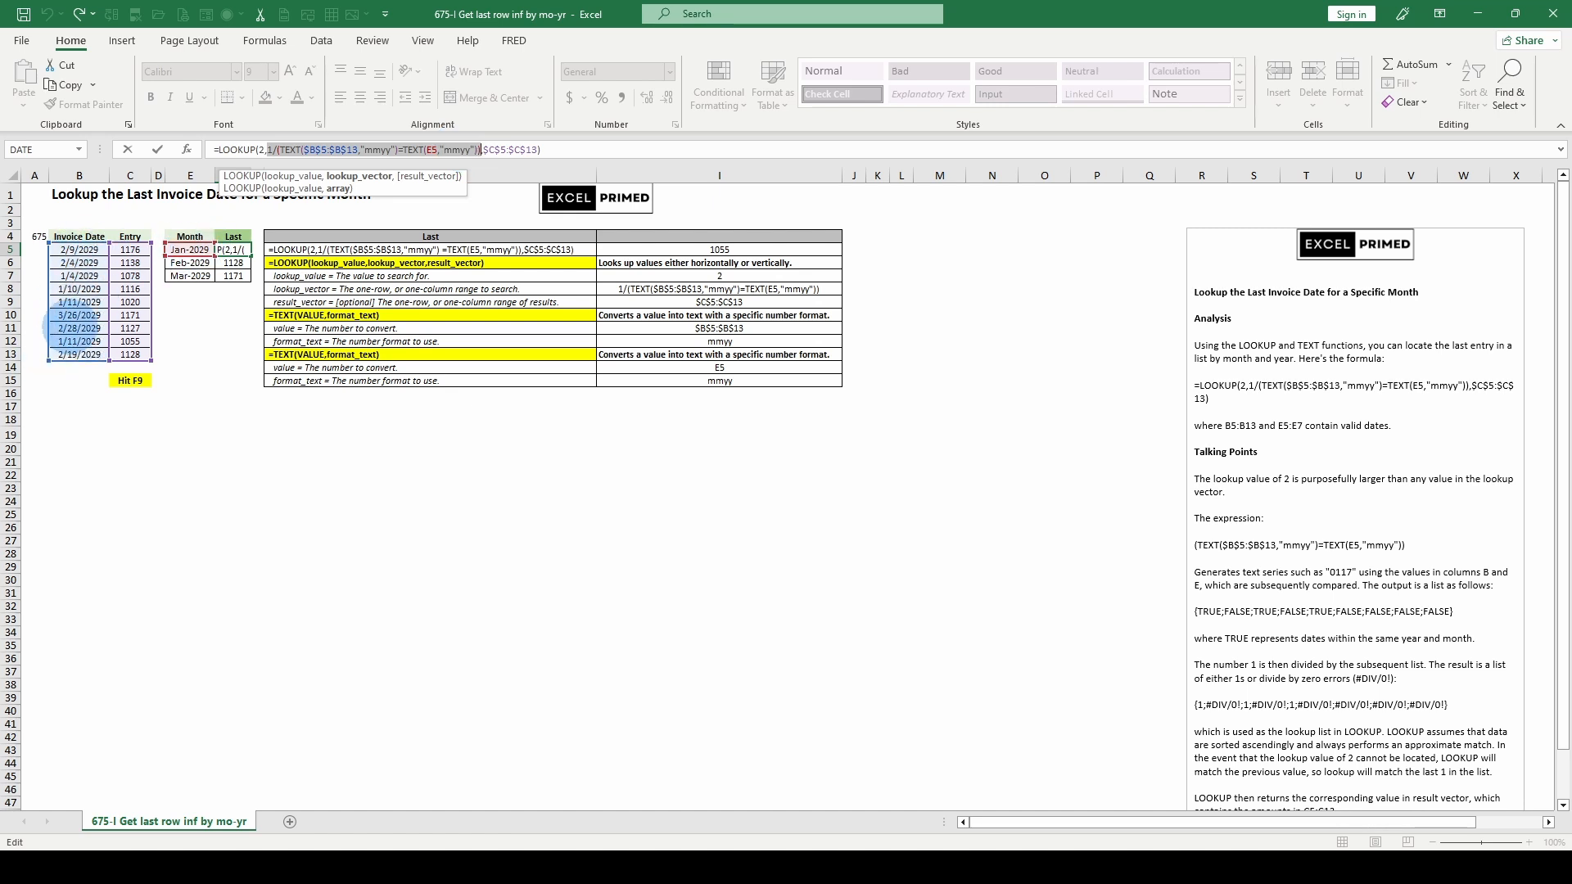
left_click(414, 175)
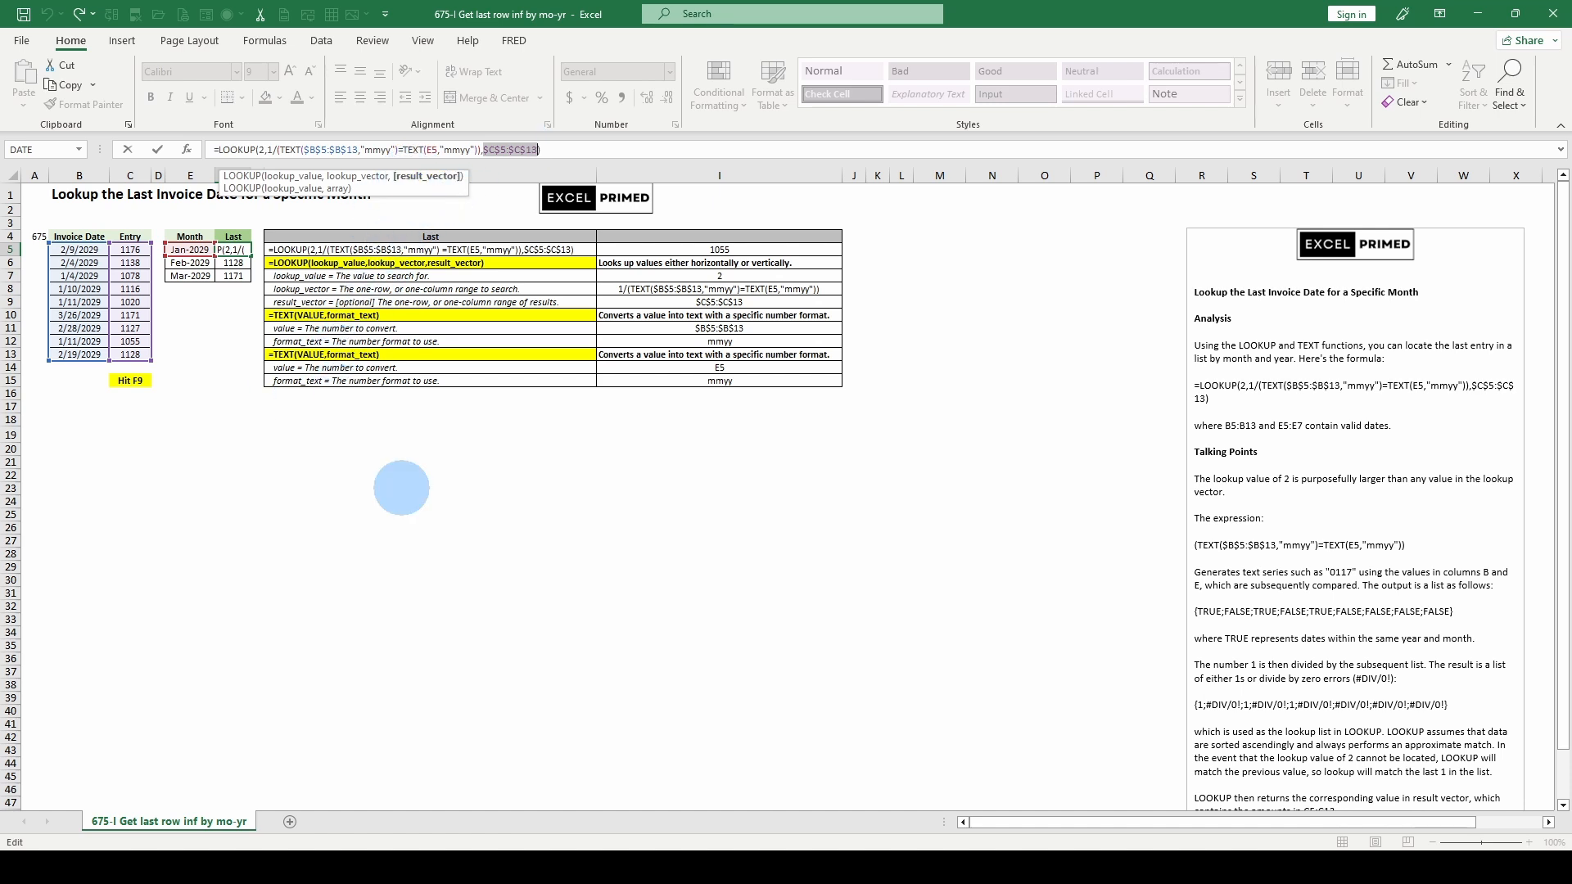
key("Escape")
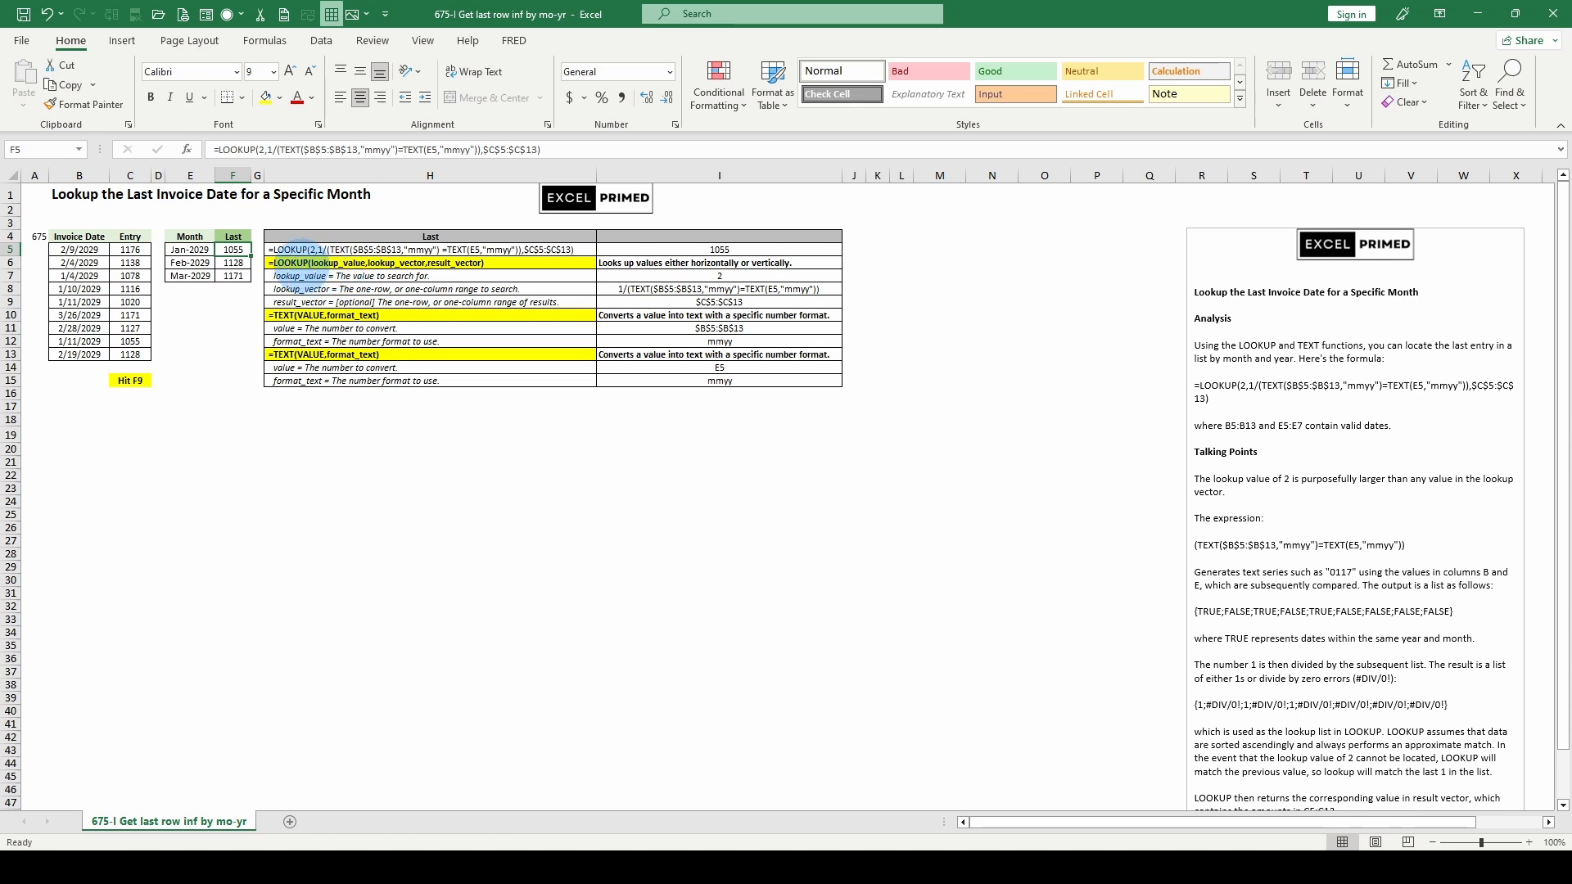
Review the lookup_value and lookup_vector descriptions in H7 and H8, and highlight the lookup_vector argument in the F5 formula.
left_click(311, 276)
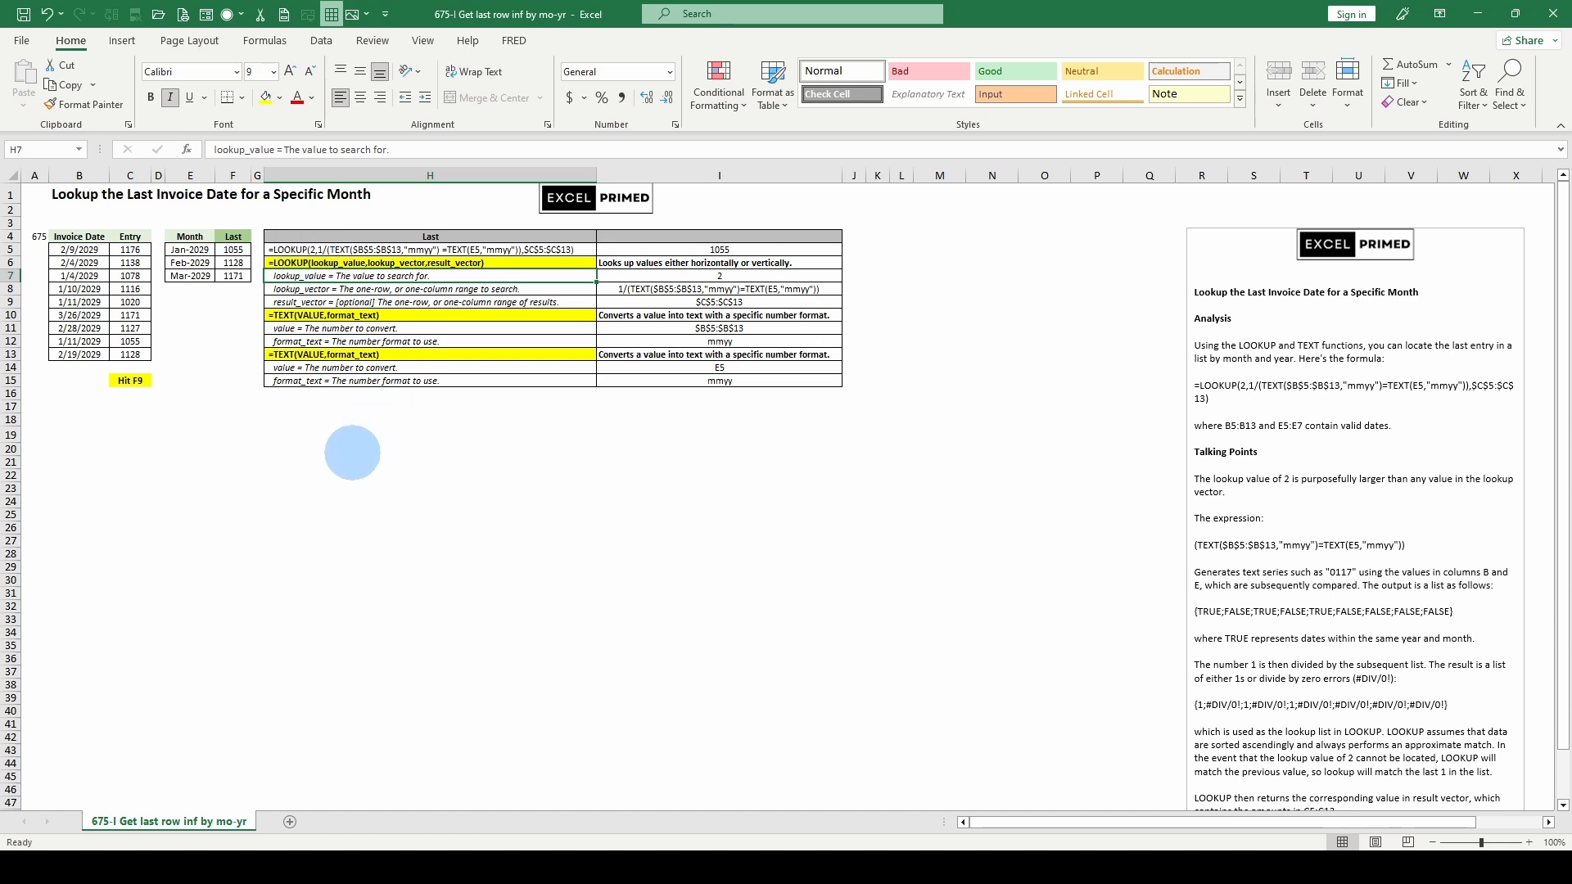
left_click(334, 289)
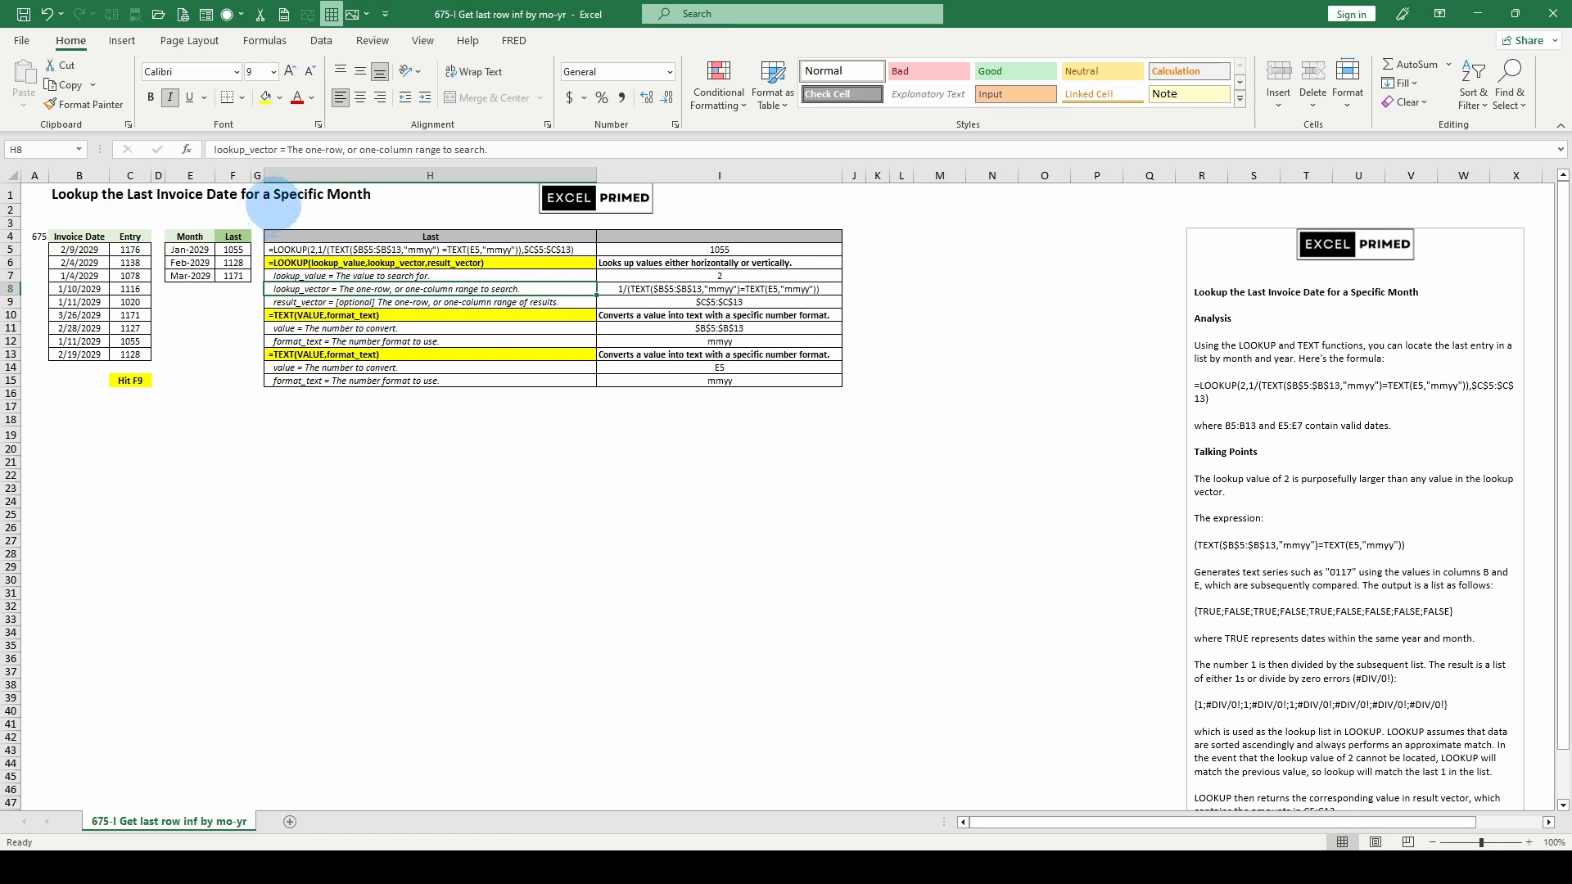
left_click(234, 249)
left_click(297, 148)
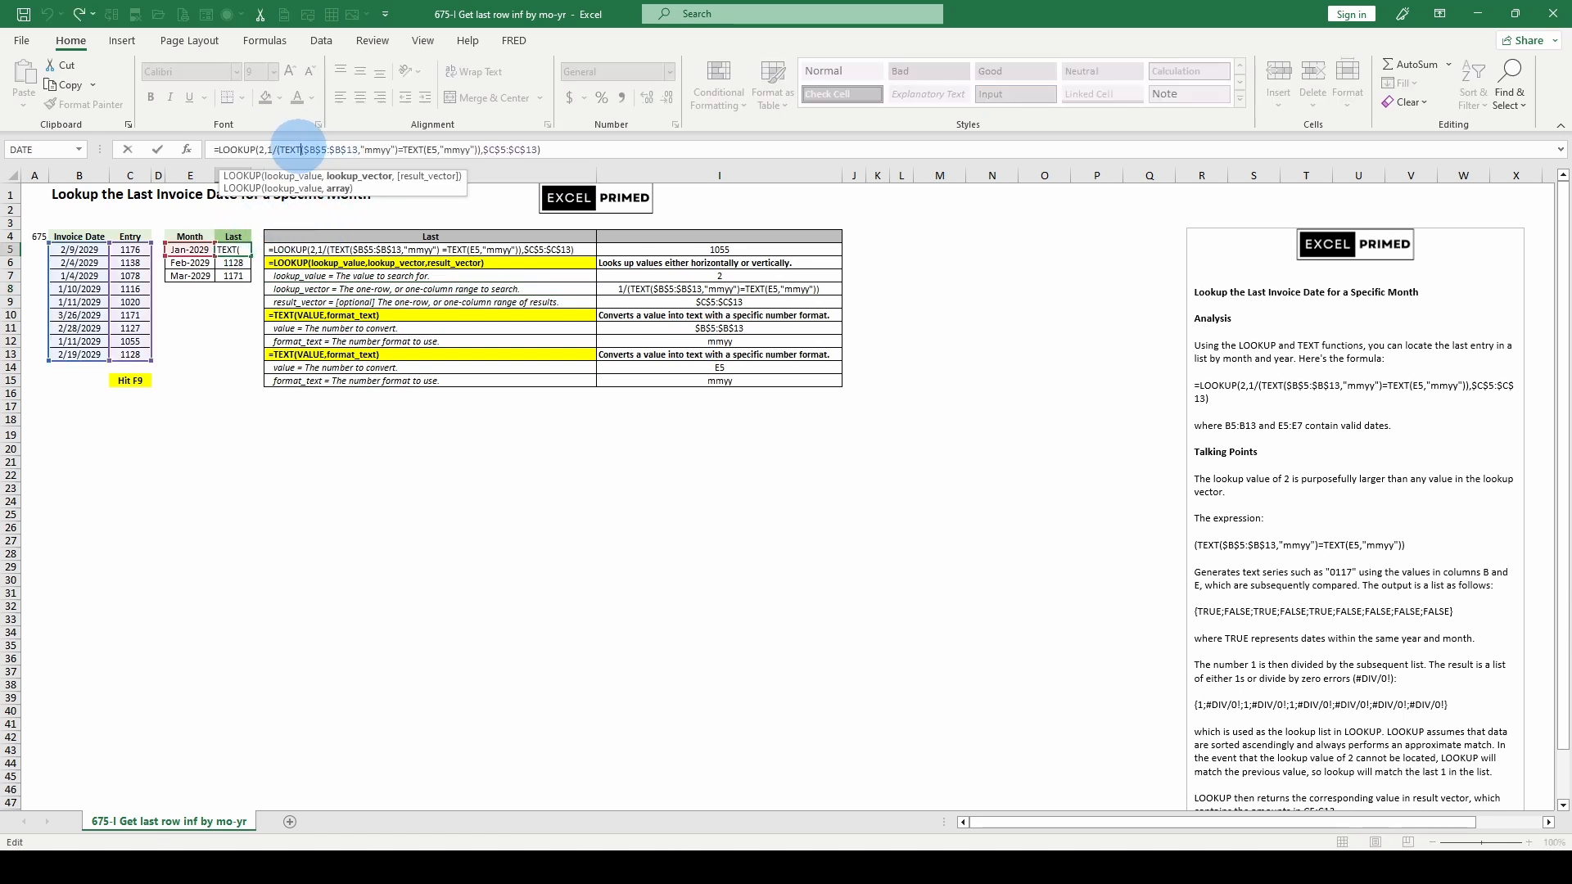
left_click(357, 176)
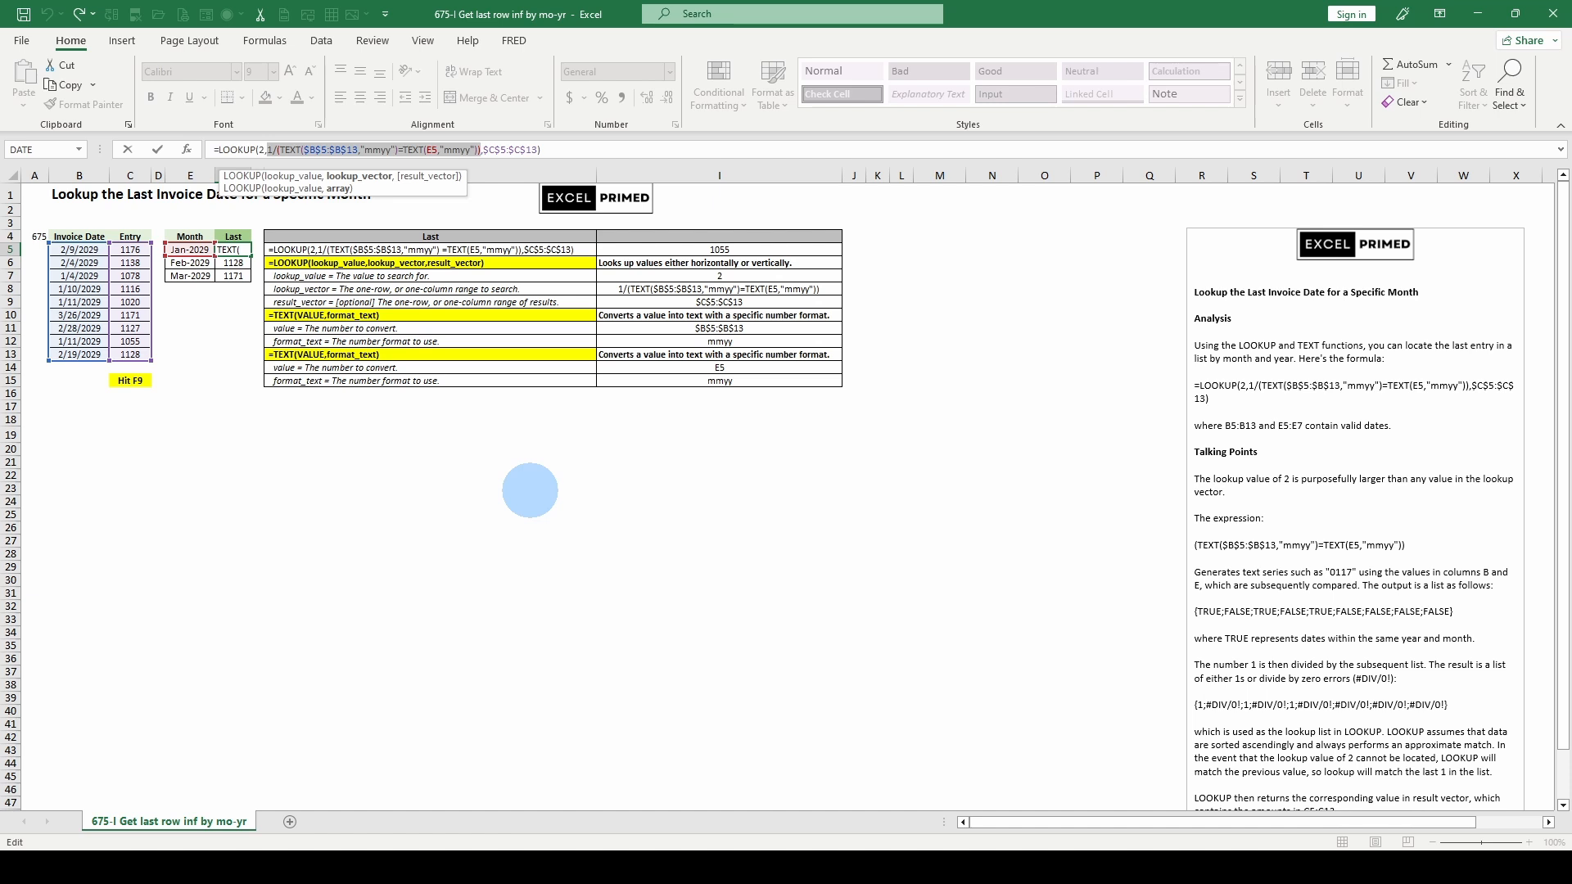
key("Escape")
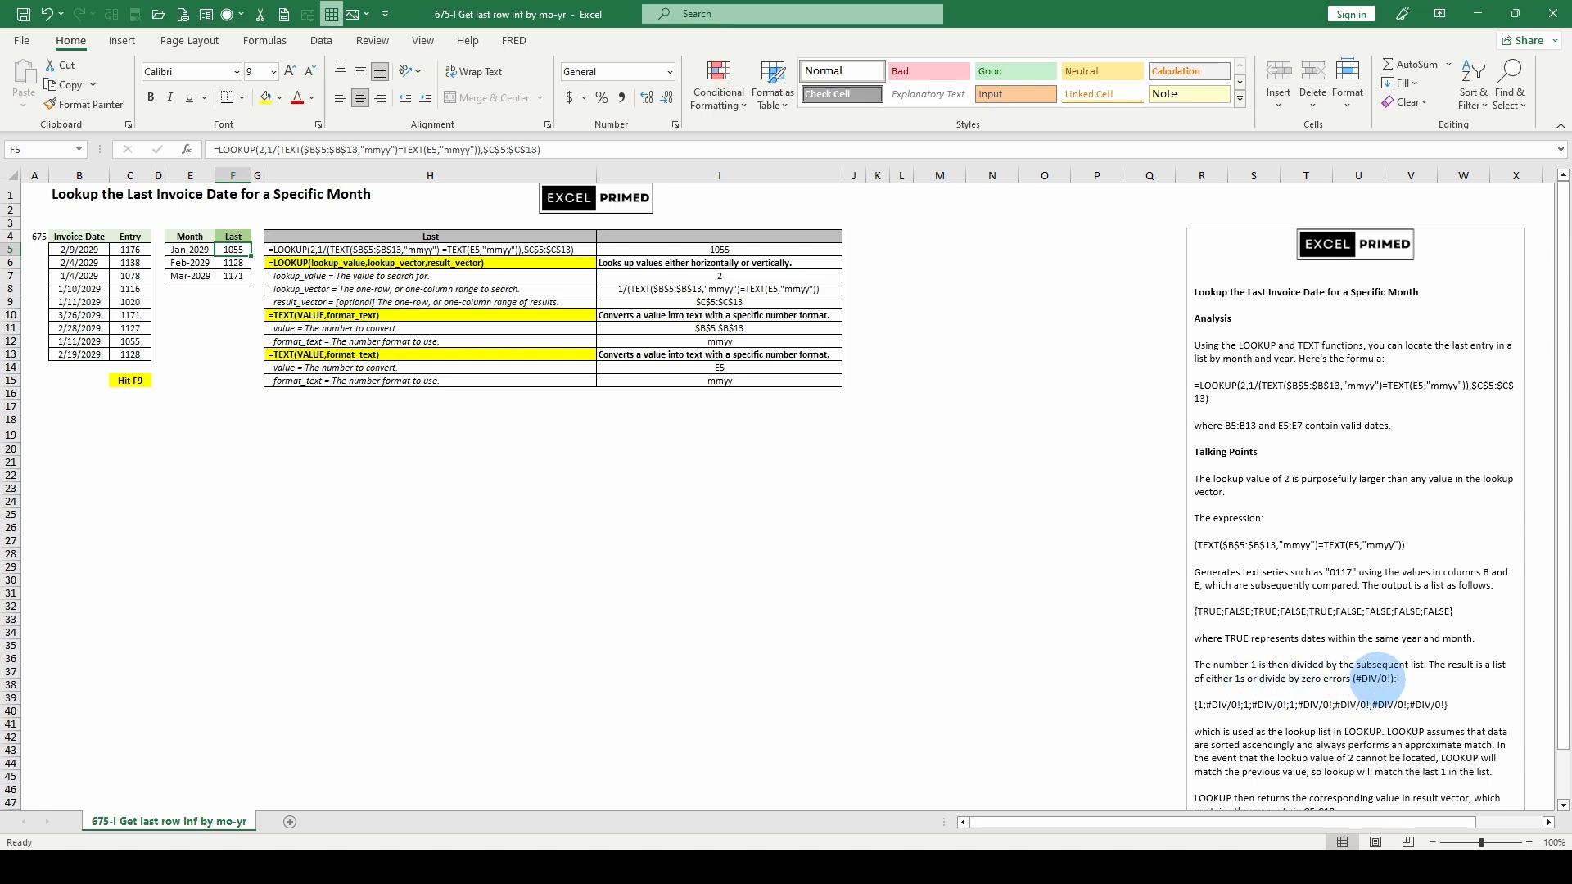
Read the end of the analysis notes, and evaluate the lookup_vector argument of the January formula in F5 without keeping the result.
scroll(1392, 709, "down", 1)
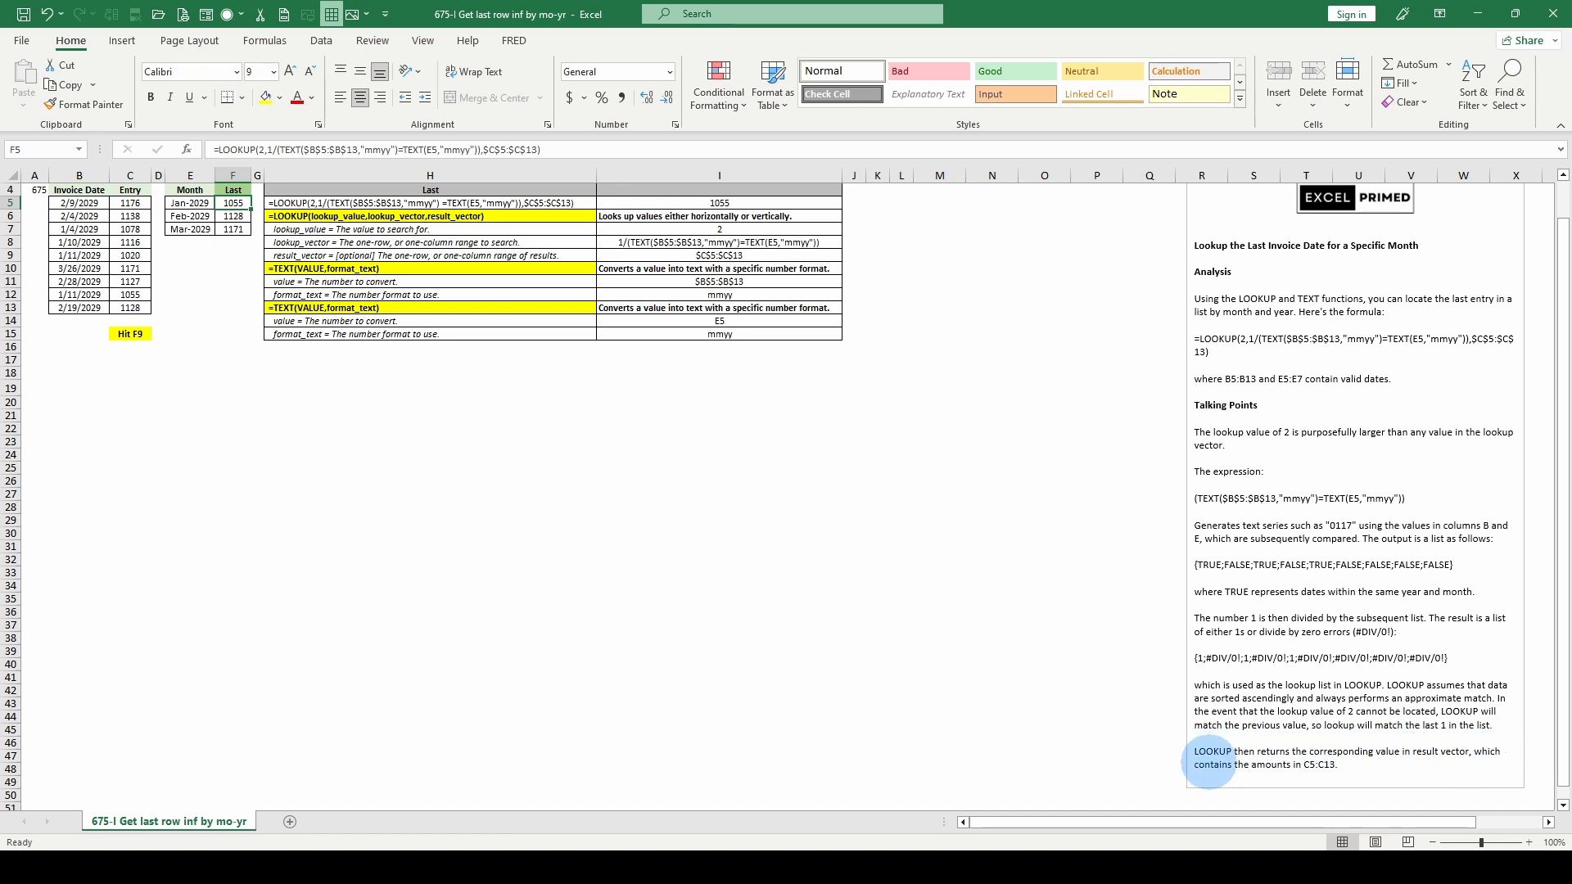
scroll(300, 334, "up", 1)
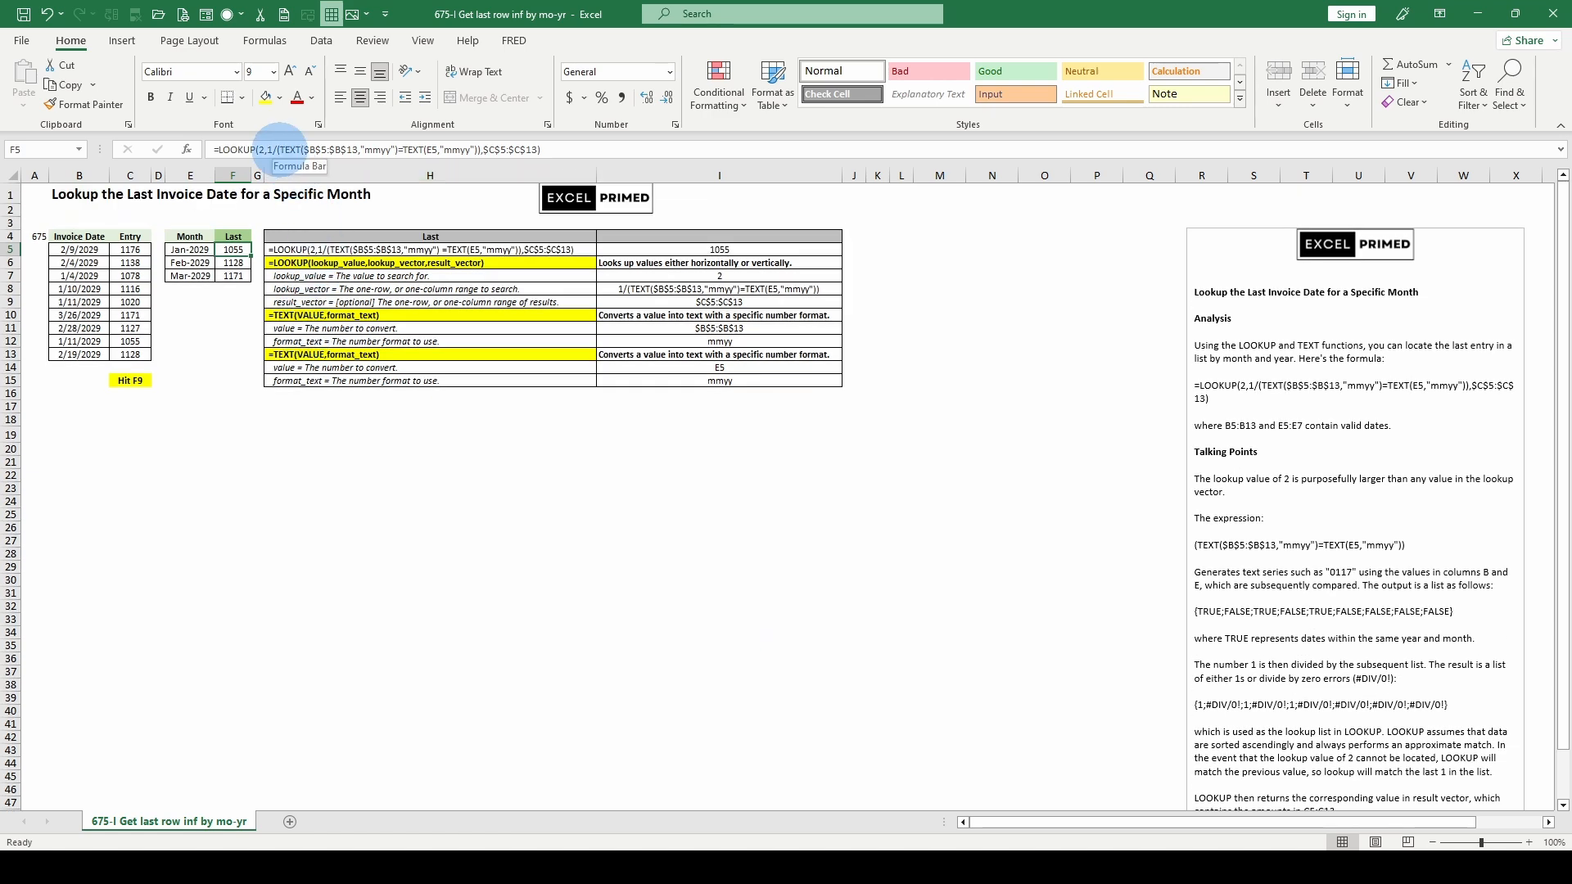
left_click(279, 149)
left_click(360, 175)
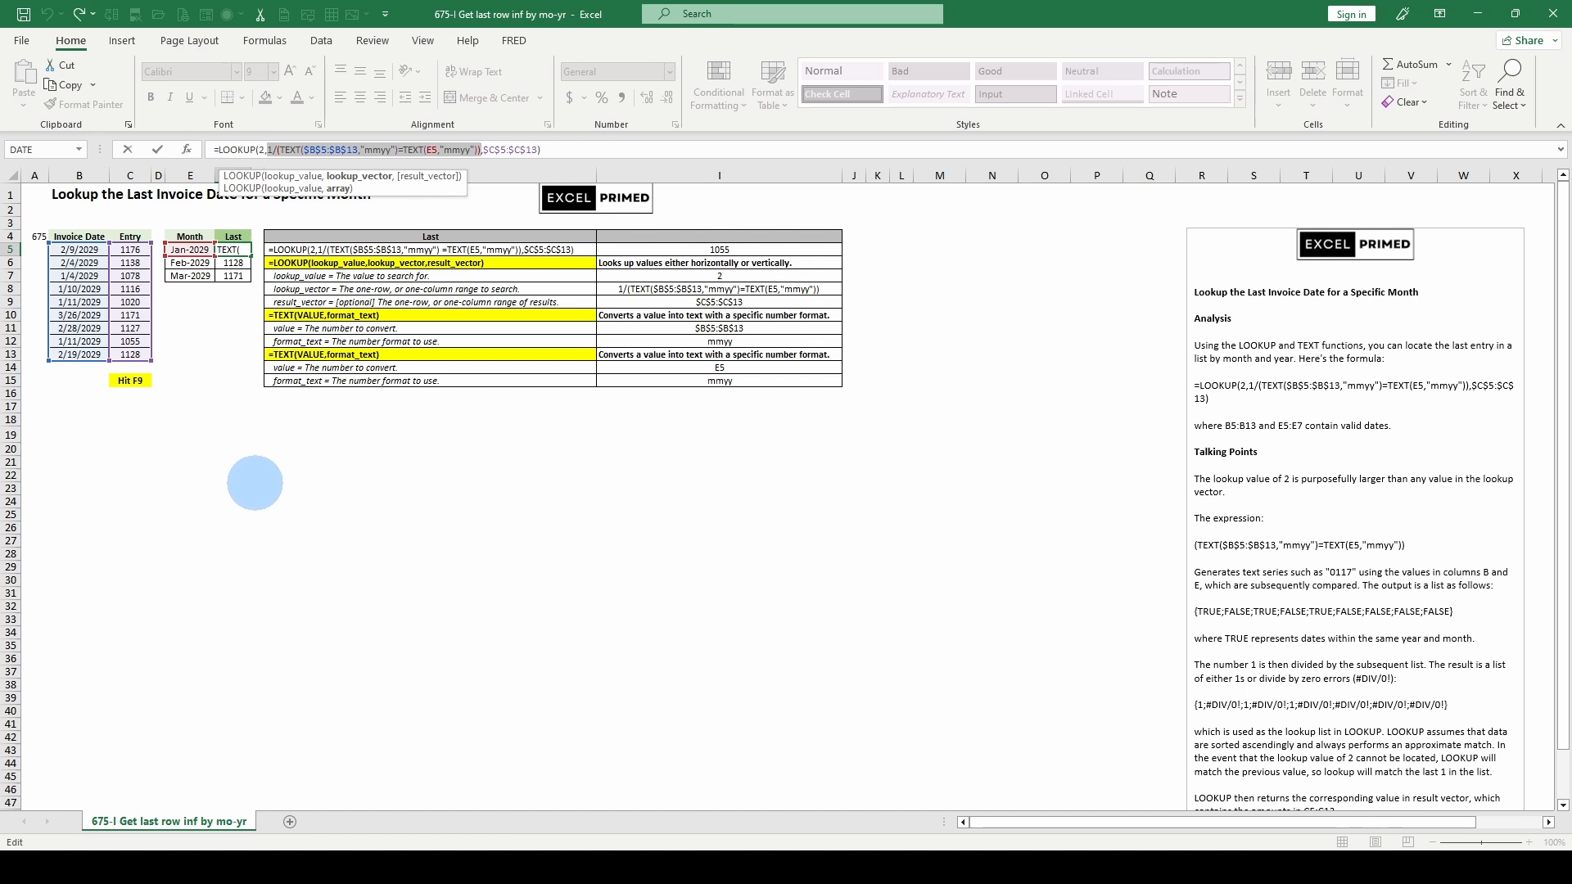
key("F9")
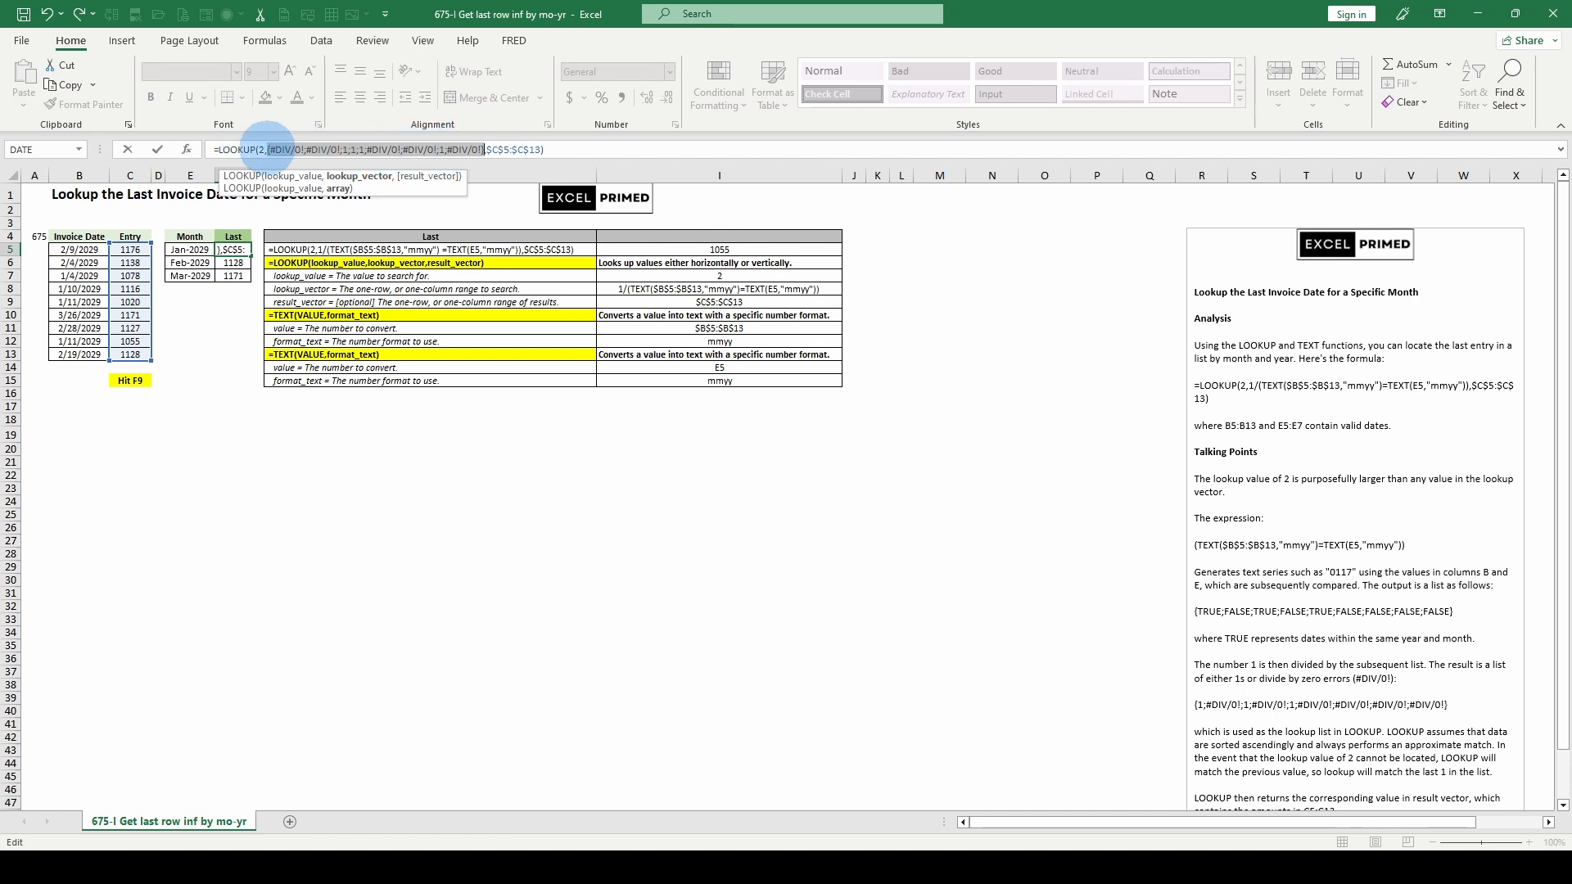
key("Escape")
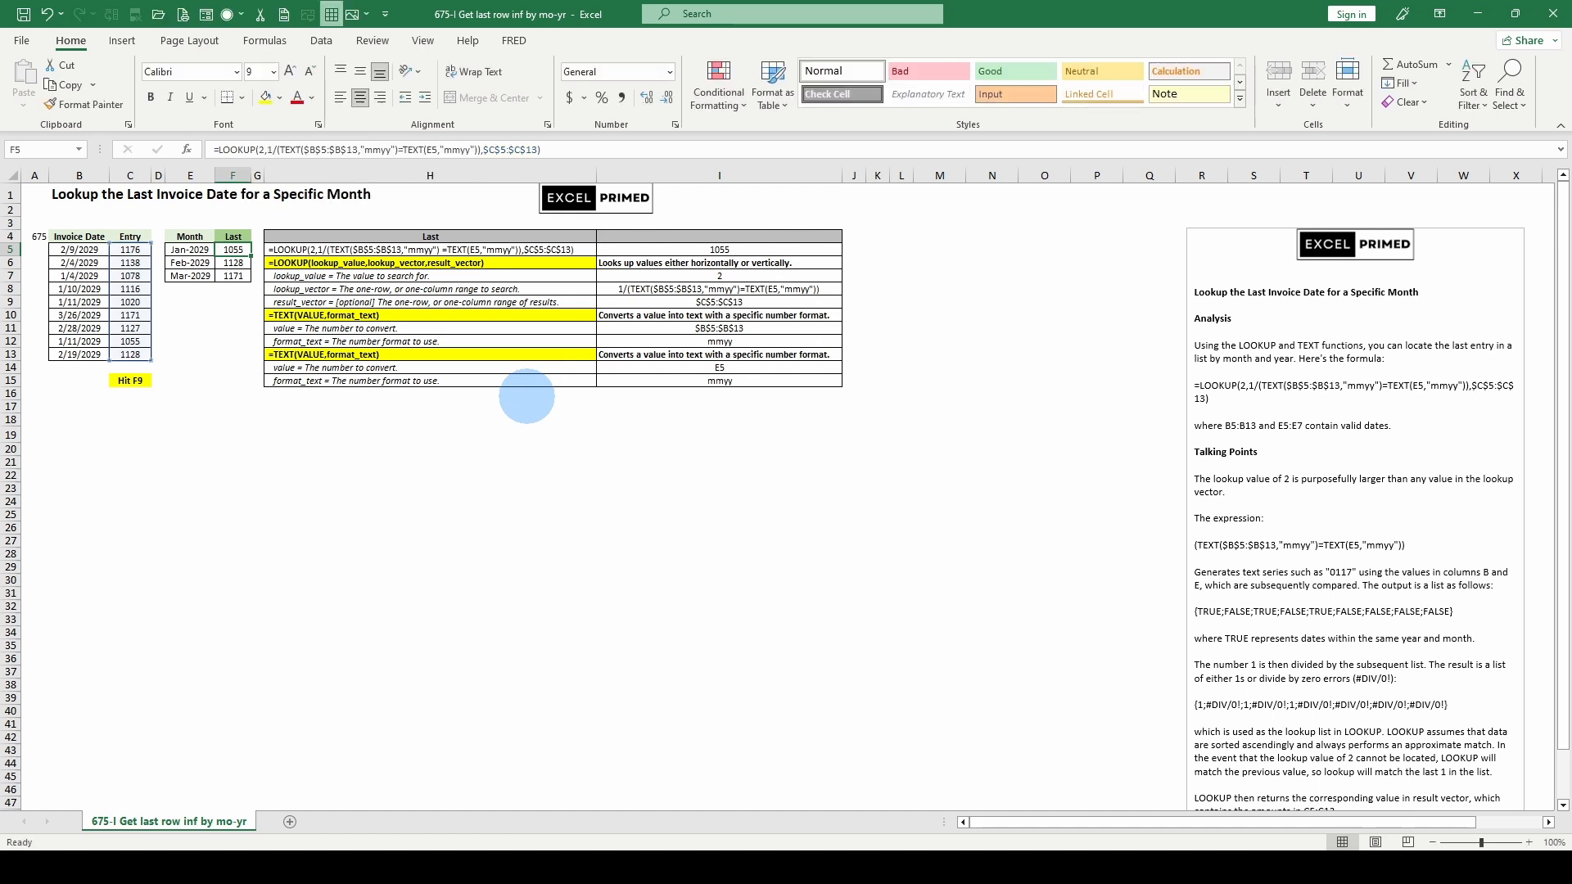
Evaluate the lookup_vector argument of the February formula in F6 to examine its array, without keeping the result.
left_click_drag(232, 251, 223, 279)
key("Return")
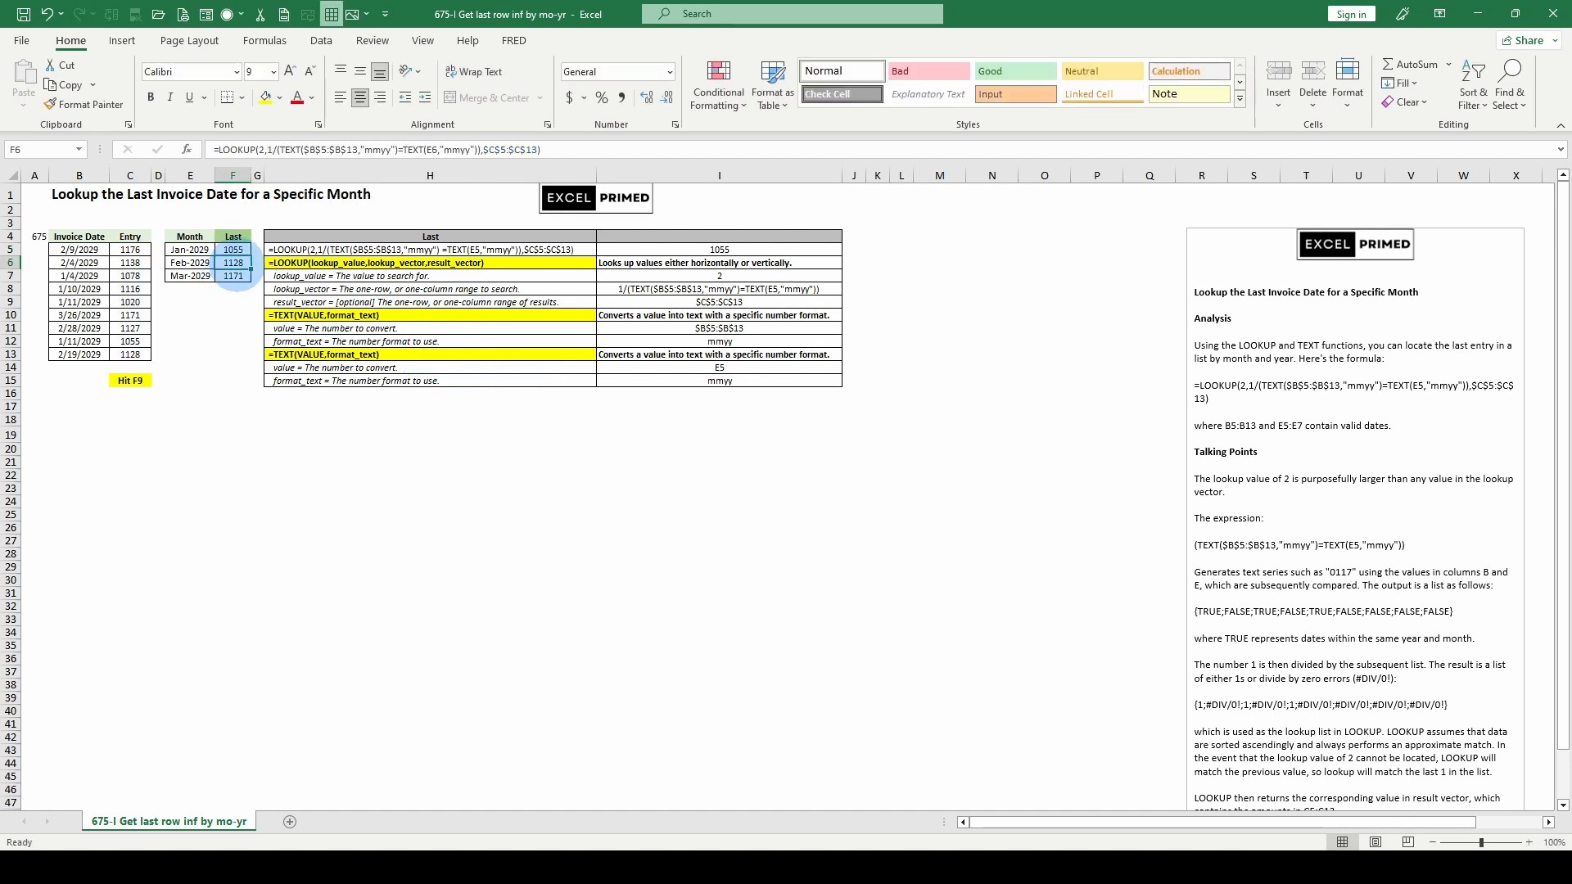
left_click(235, 264)
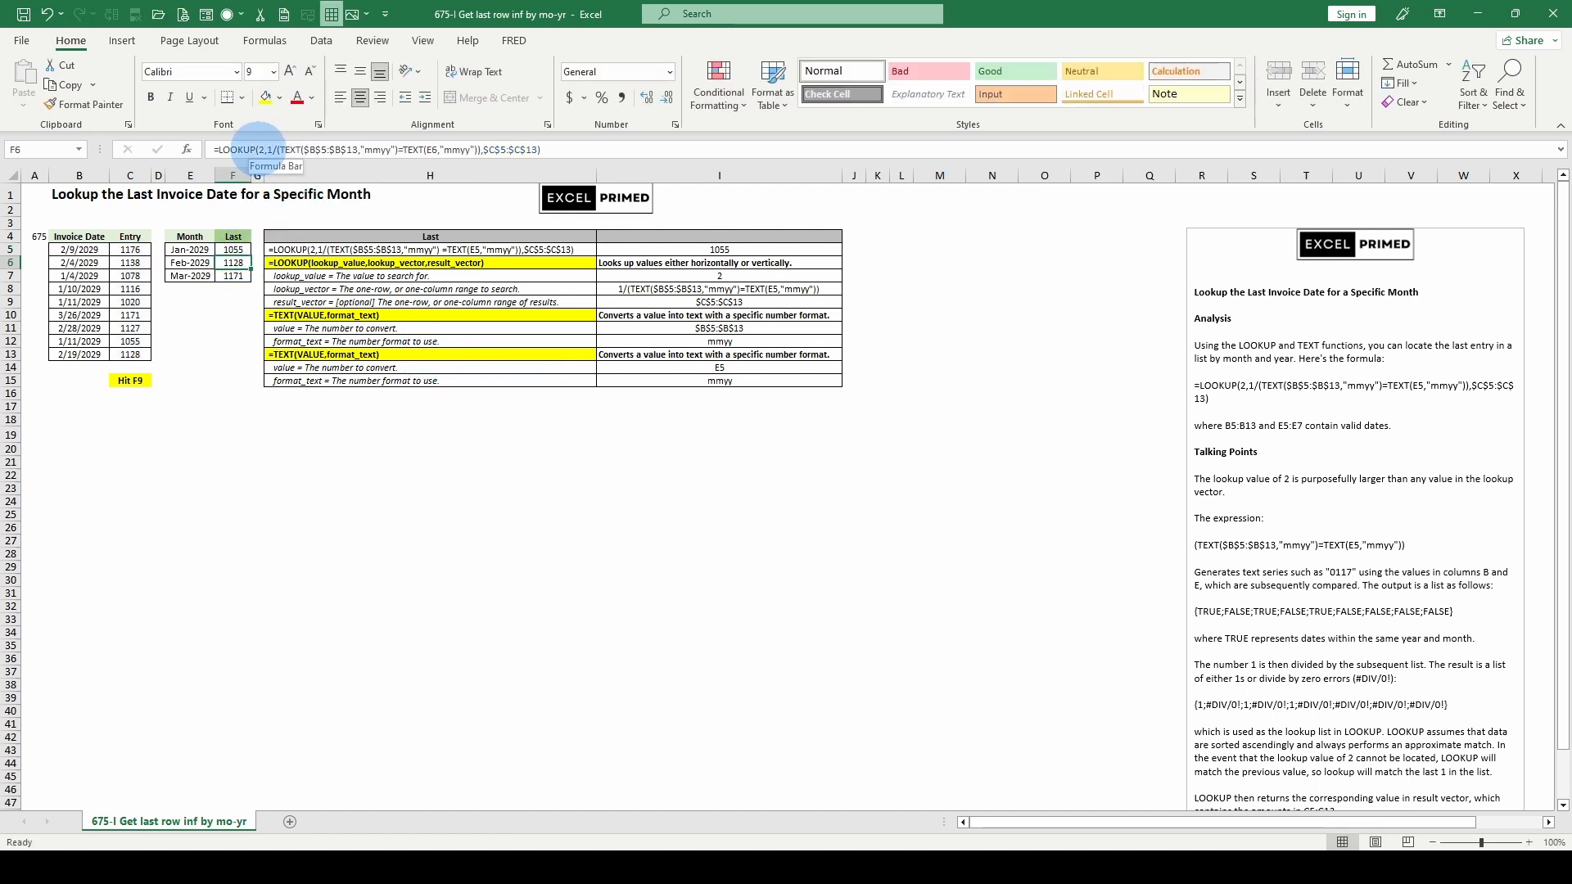
left_click_drag(259, 150, 472, 150)
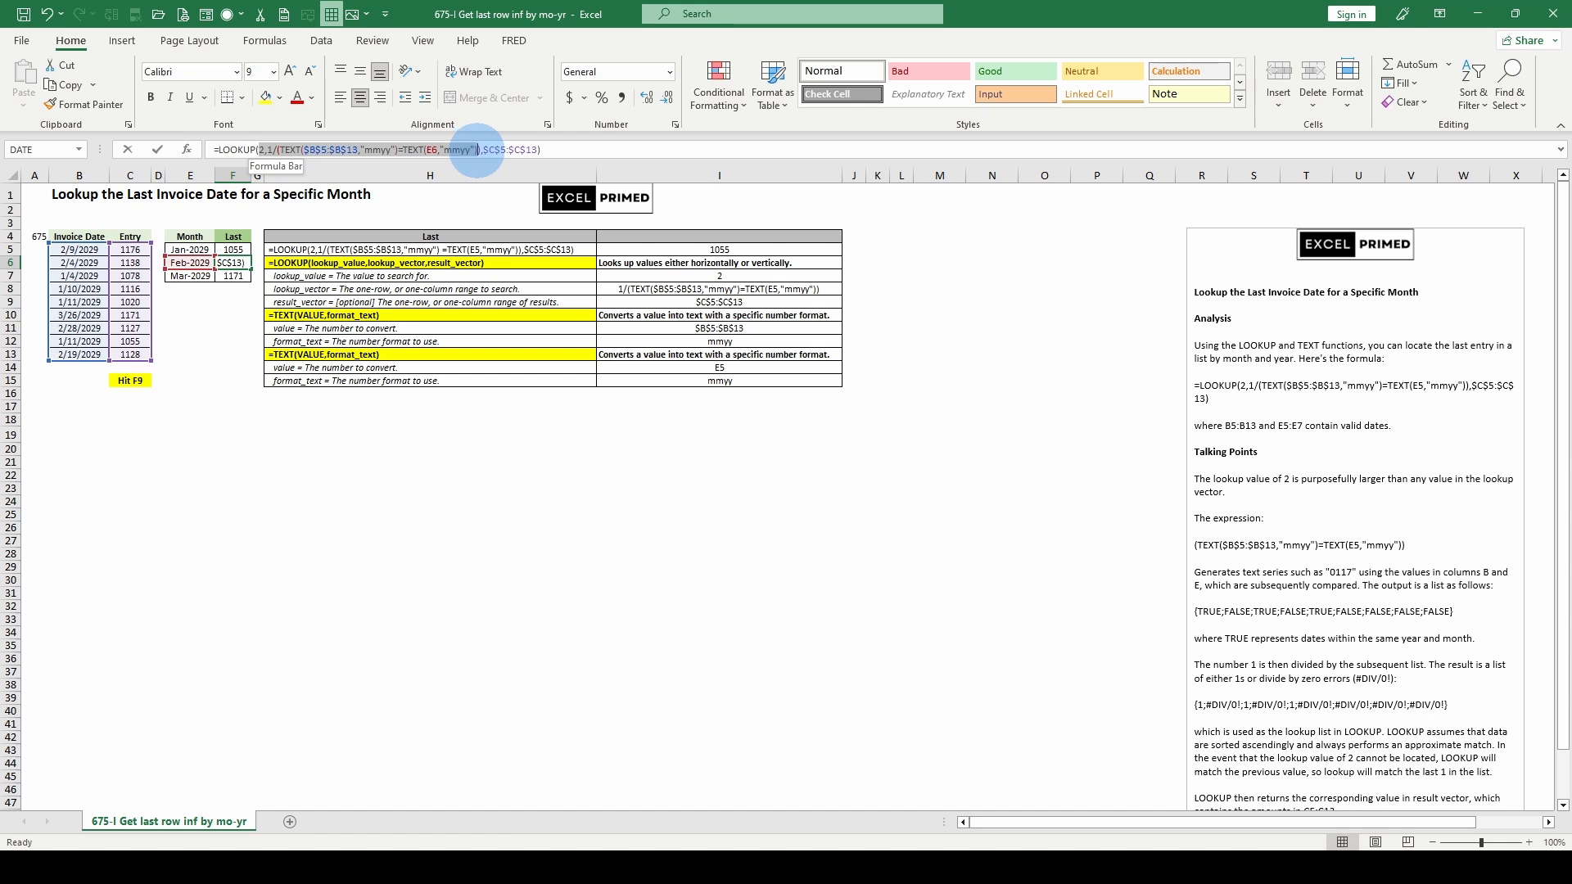
left_click(291, 150)
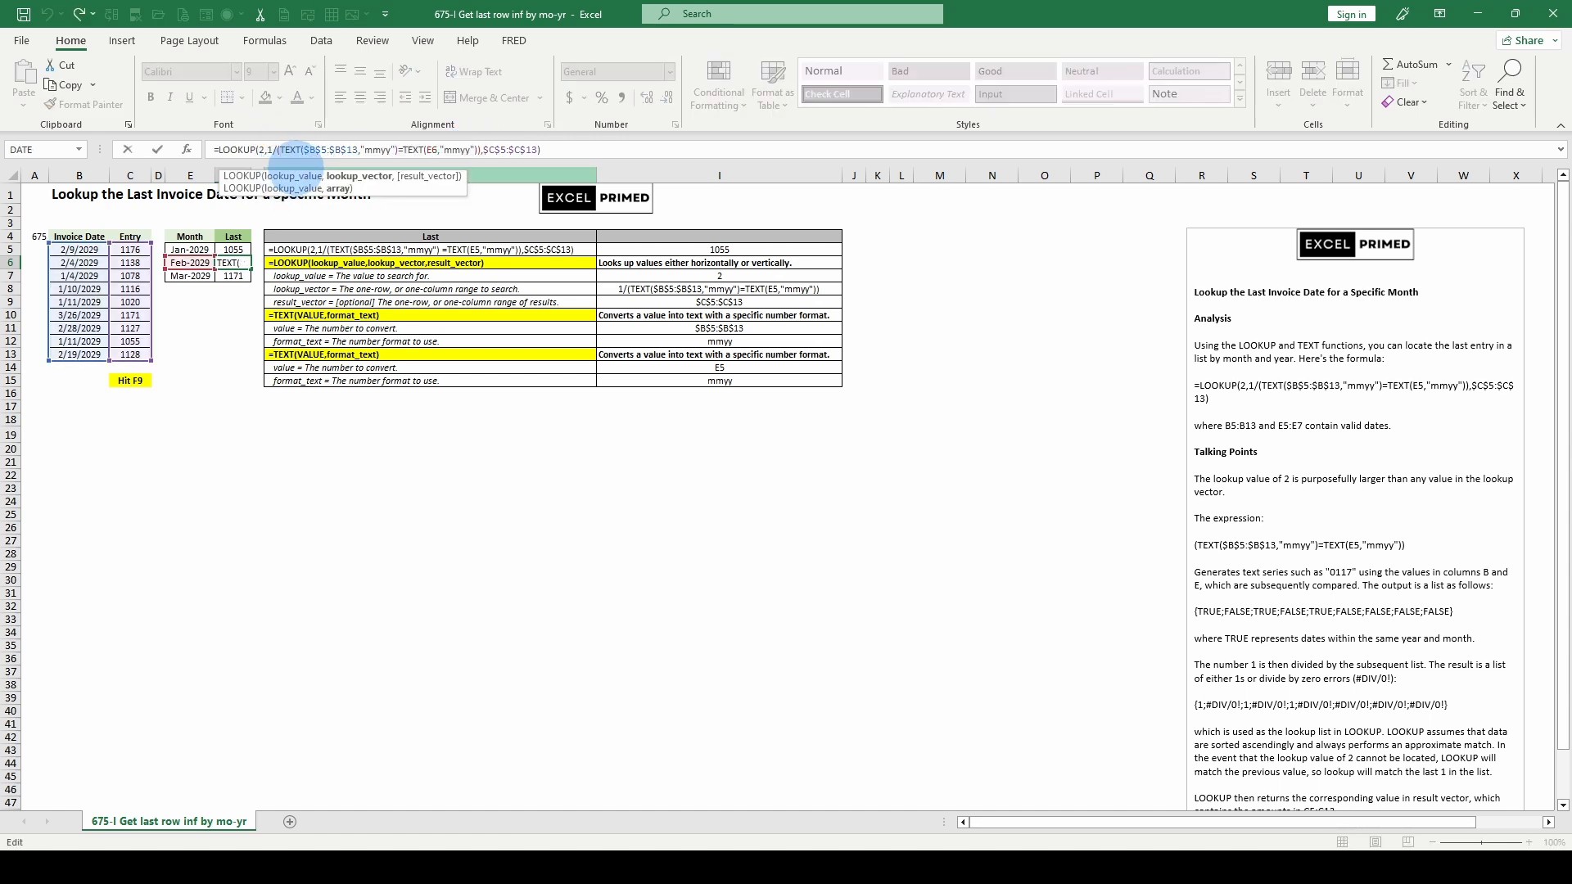
left_click(353, 177)
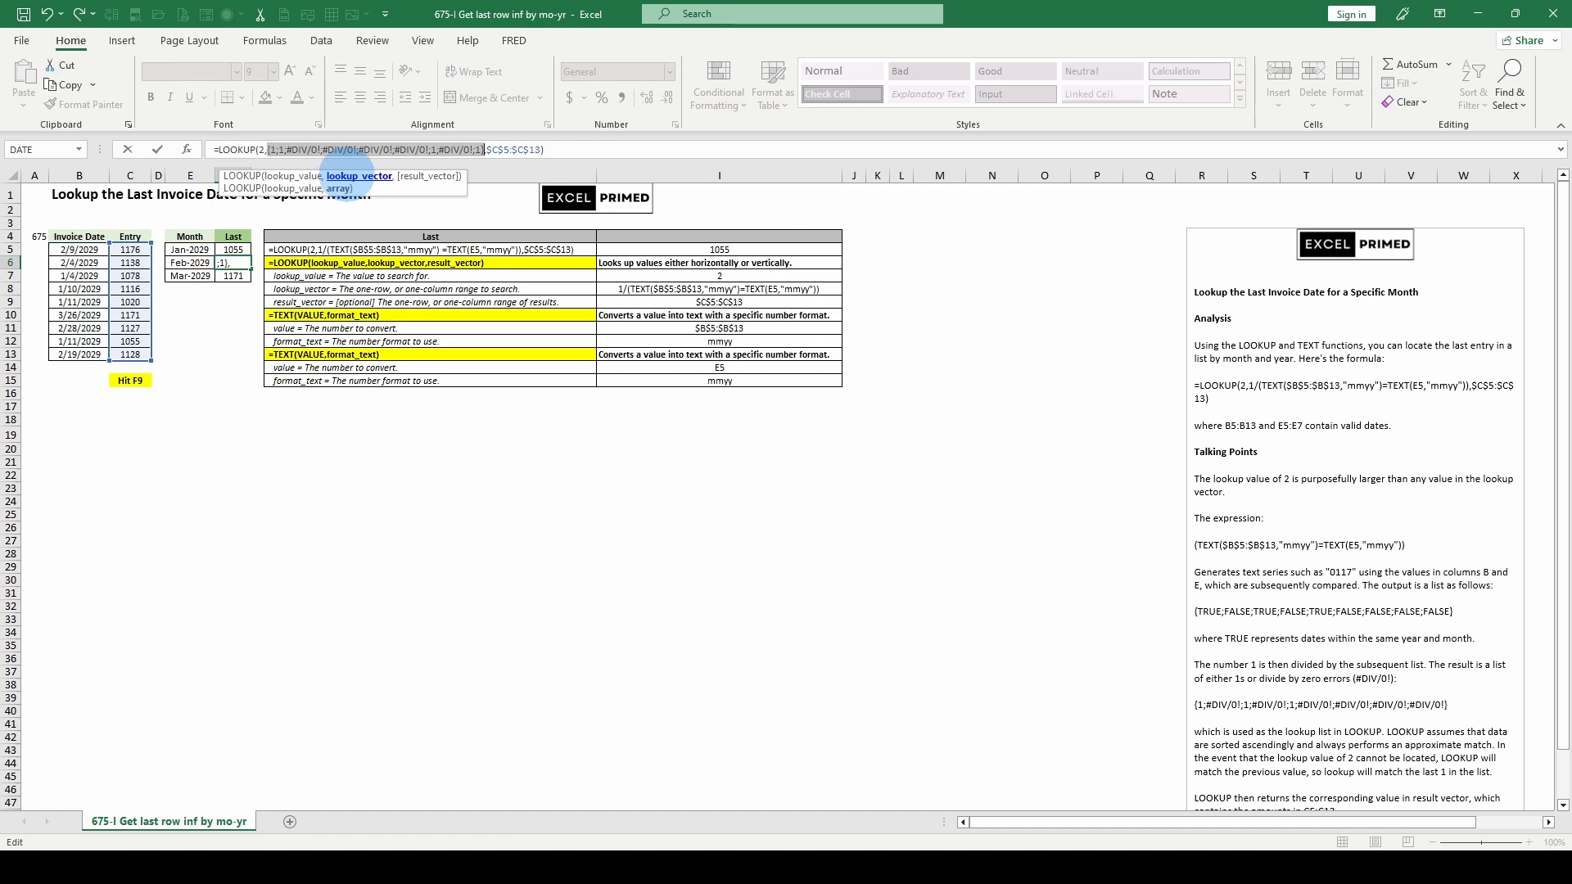
key("F9")
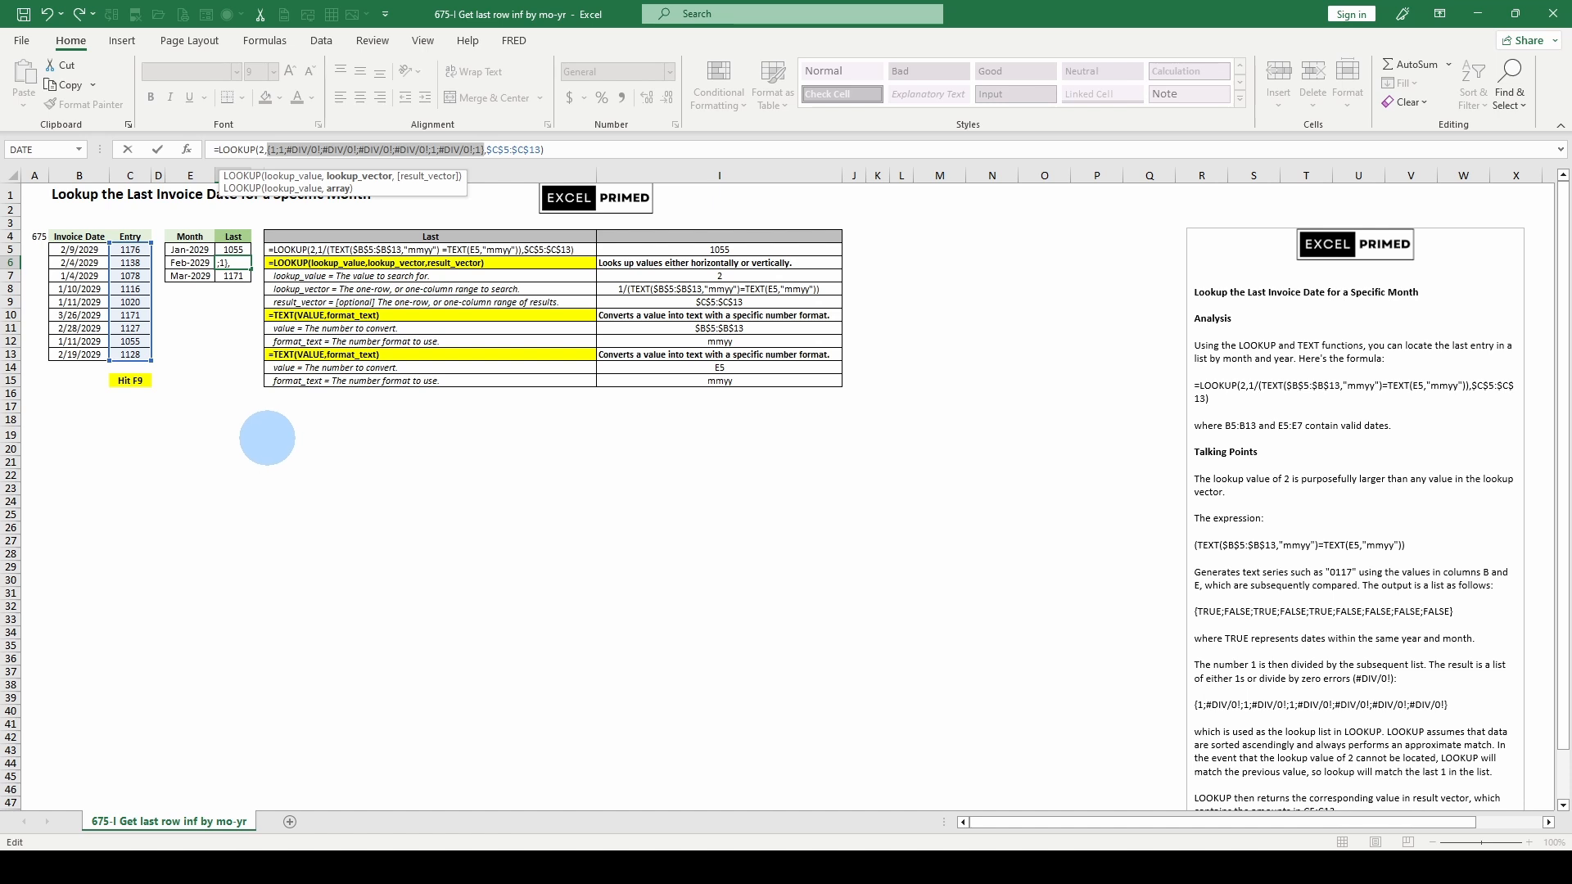
key("Escape")
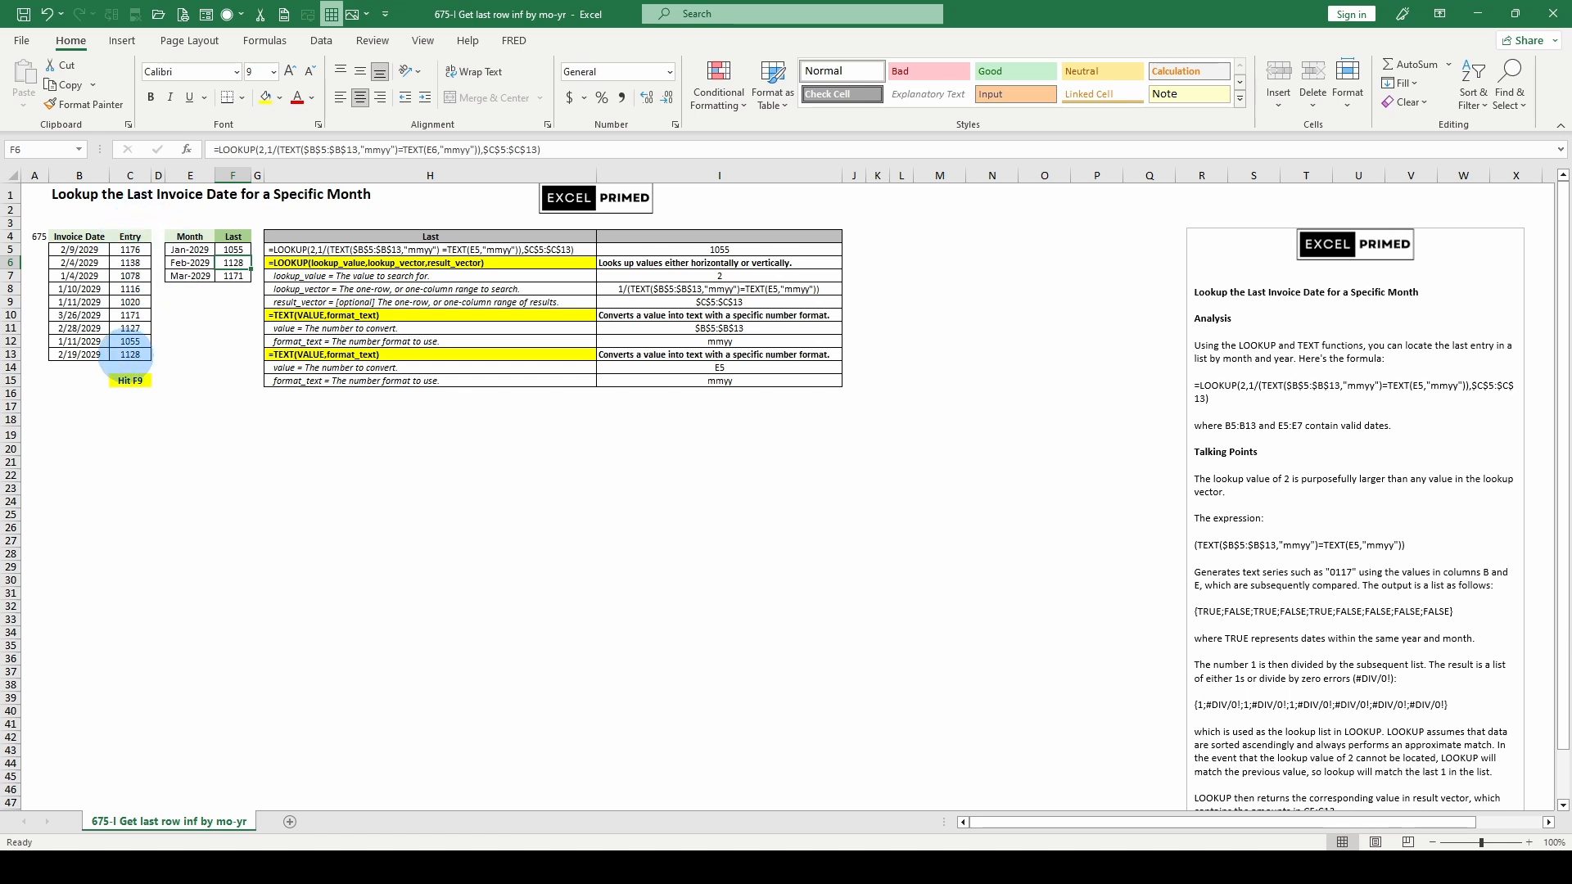
Evaluate the lookup_vector argument of the March formula in F7 to examine its array, discard the edit and select an empty cell.
left_click(233, 276)
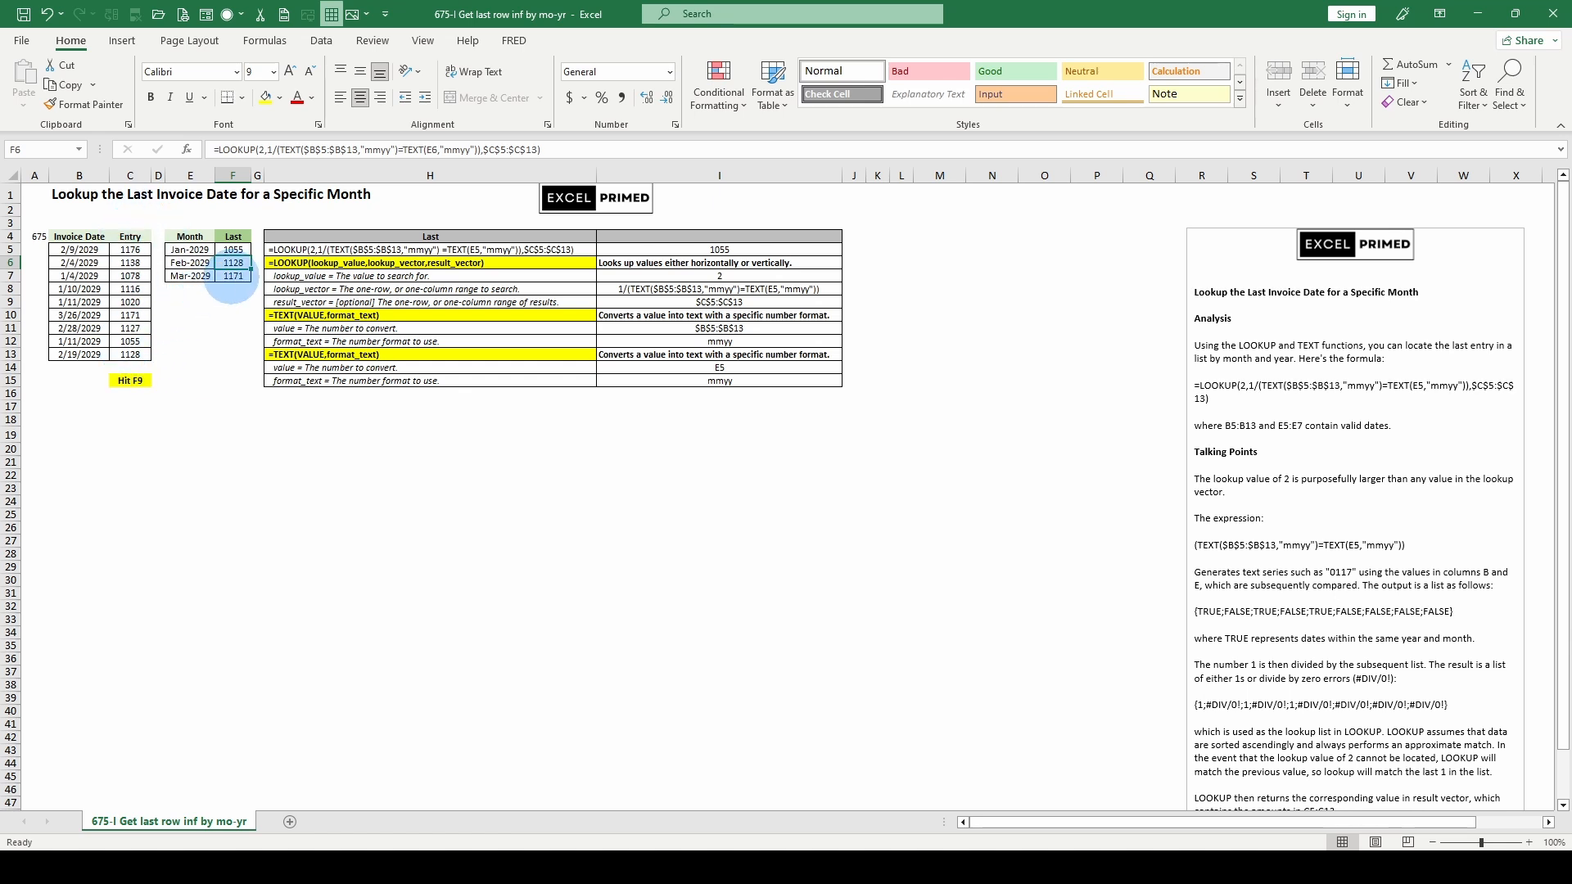
left_click(332, 150)
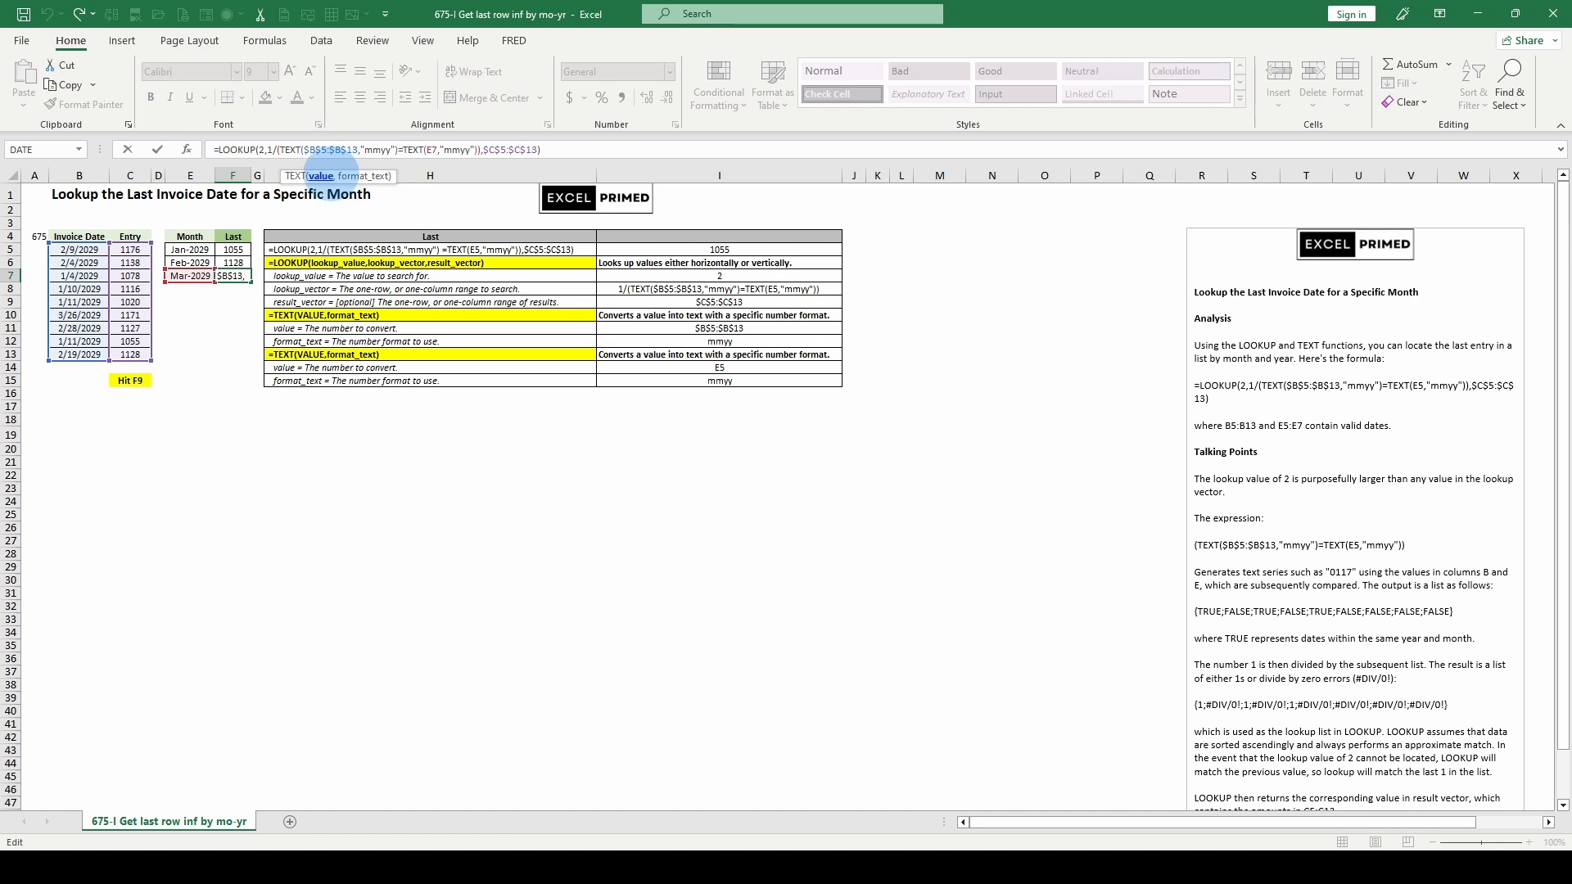
double_click(327, 150)
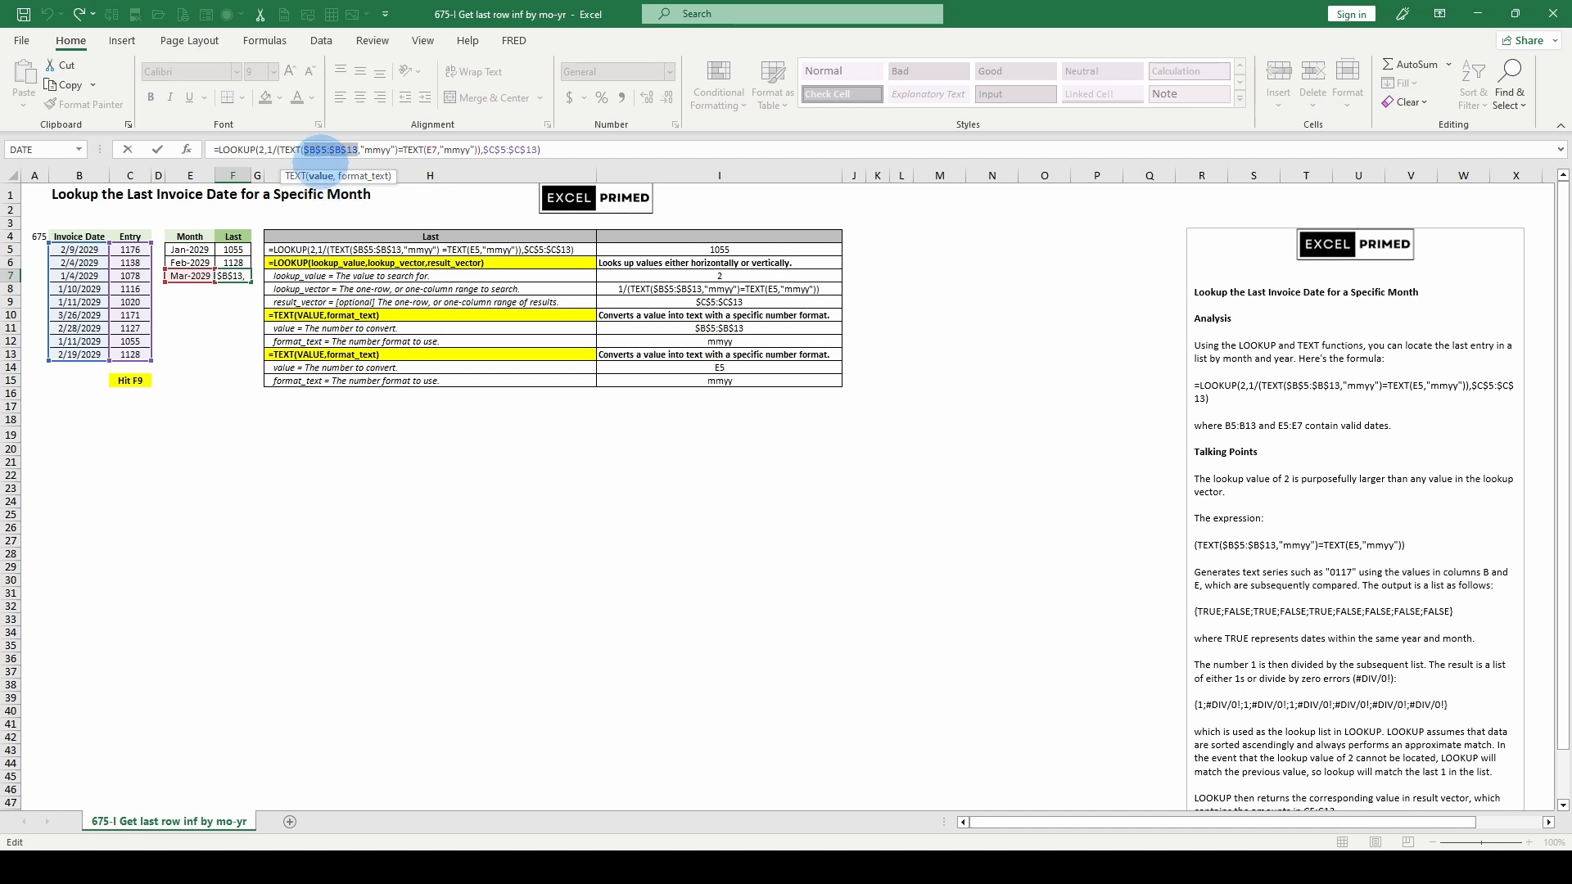
key("Escape")
left_click(271, 150)
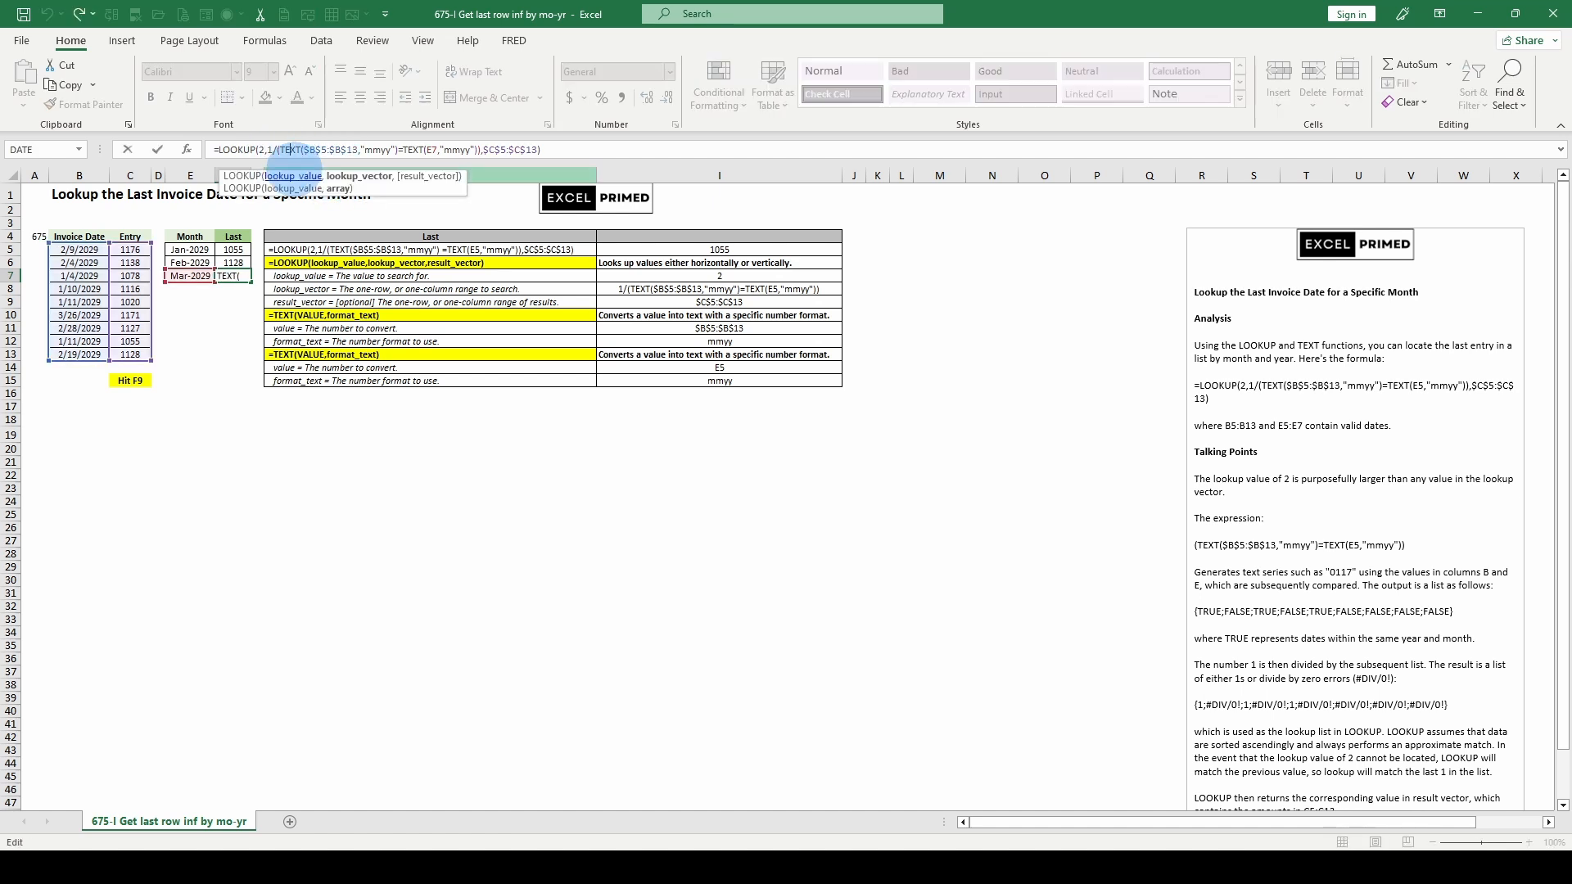
left_click(352, 176)
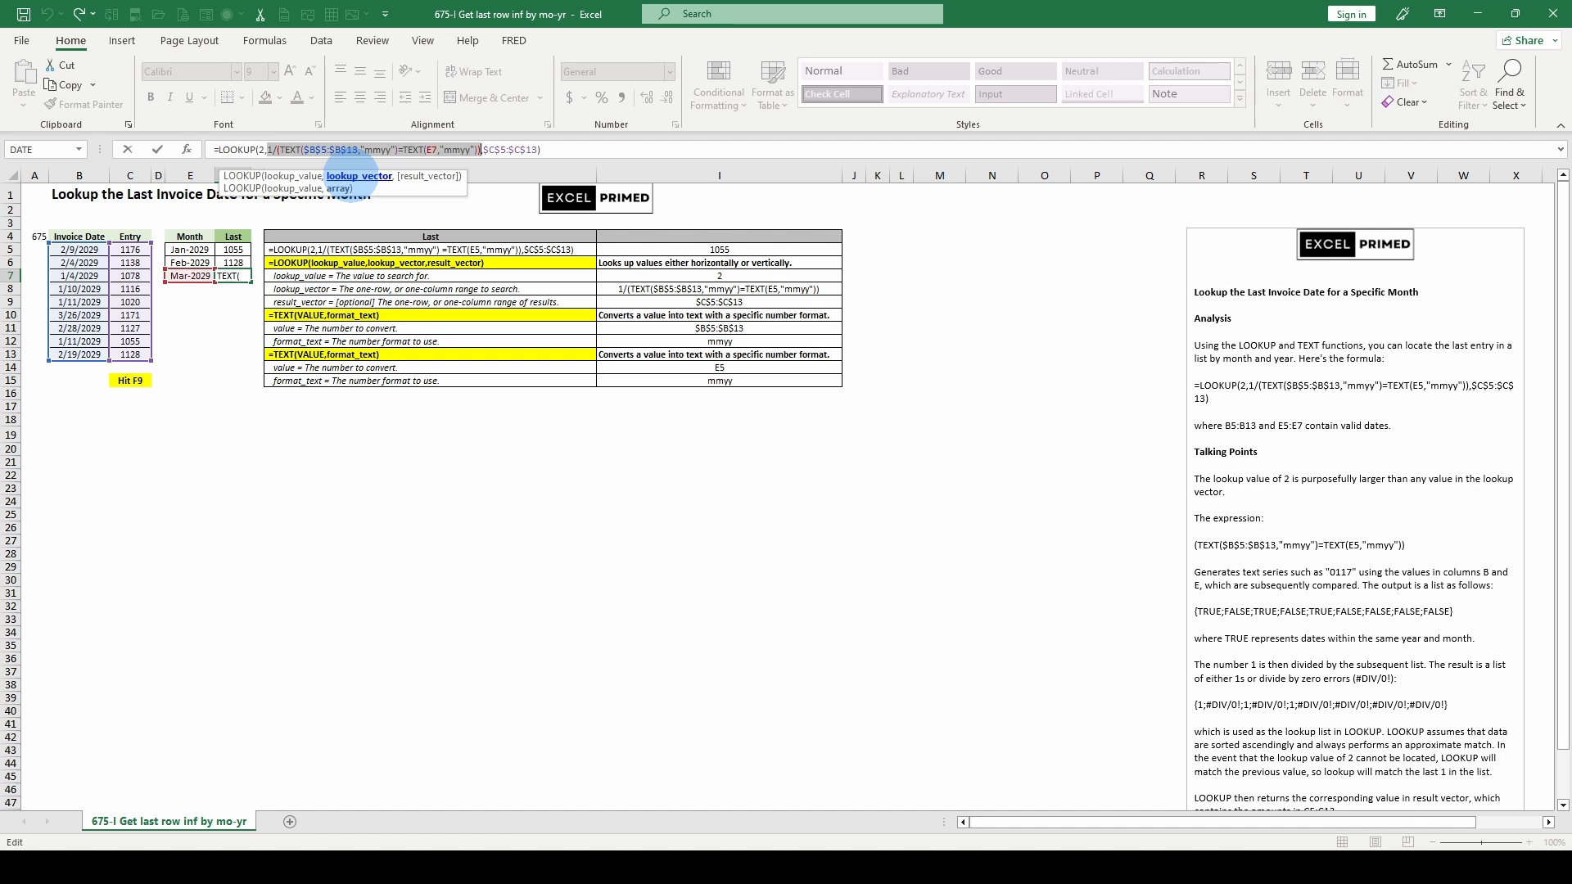
key("F9")
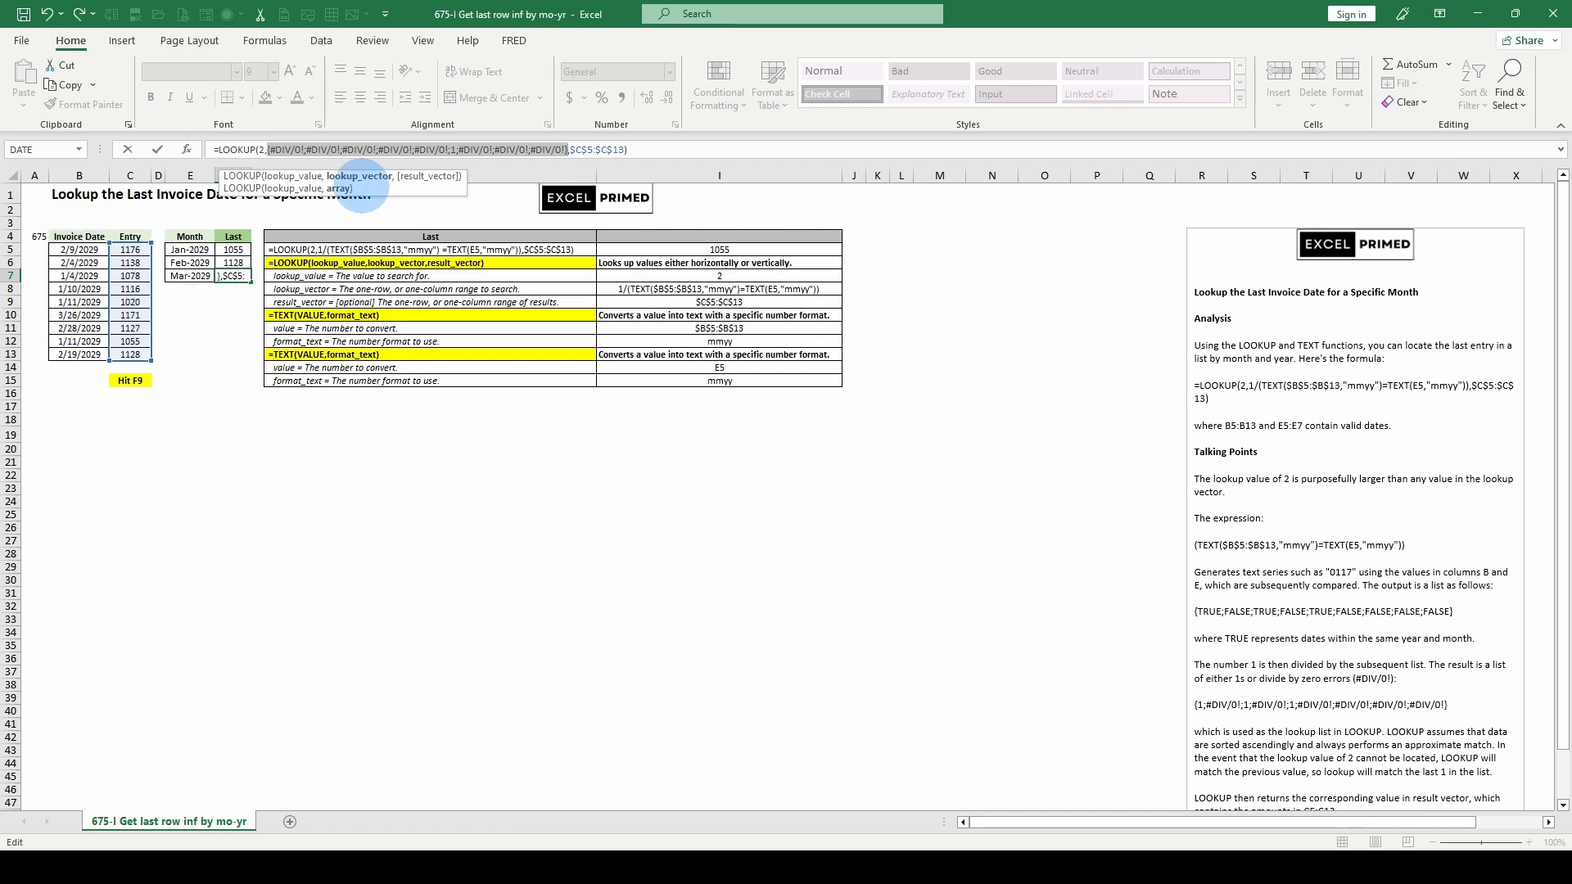
type("``")
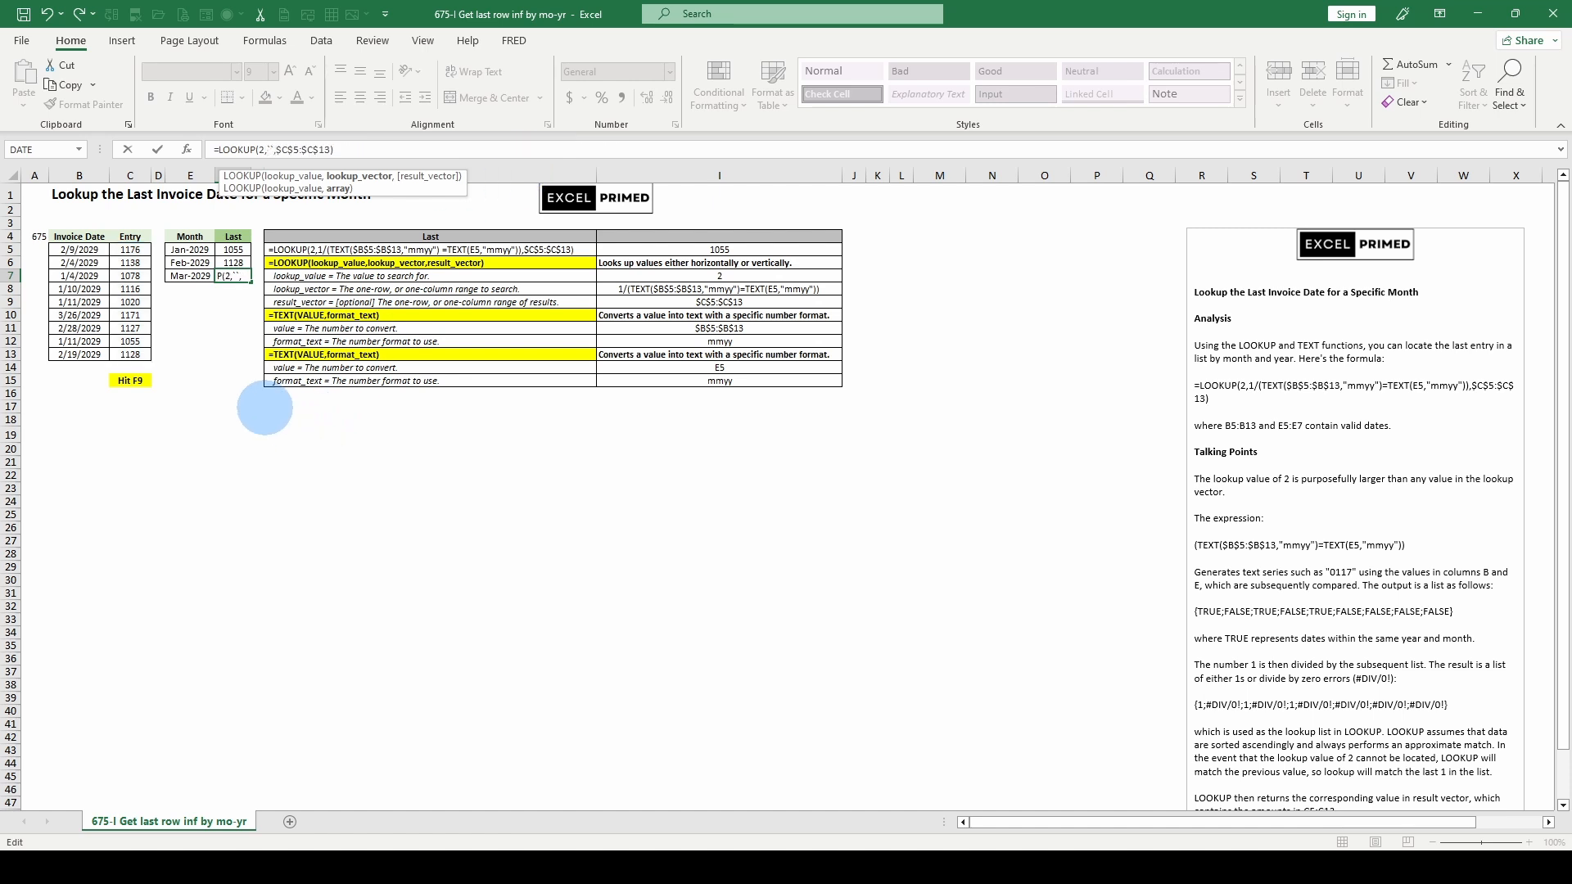
key("Escape")
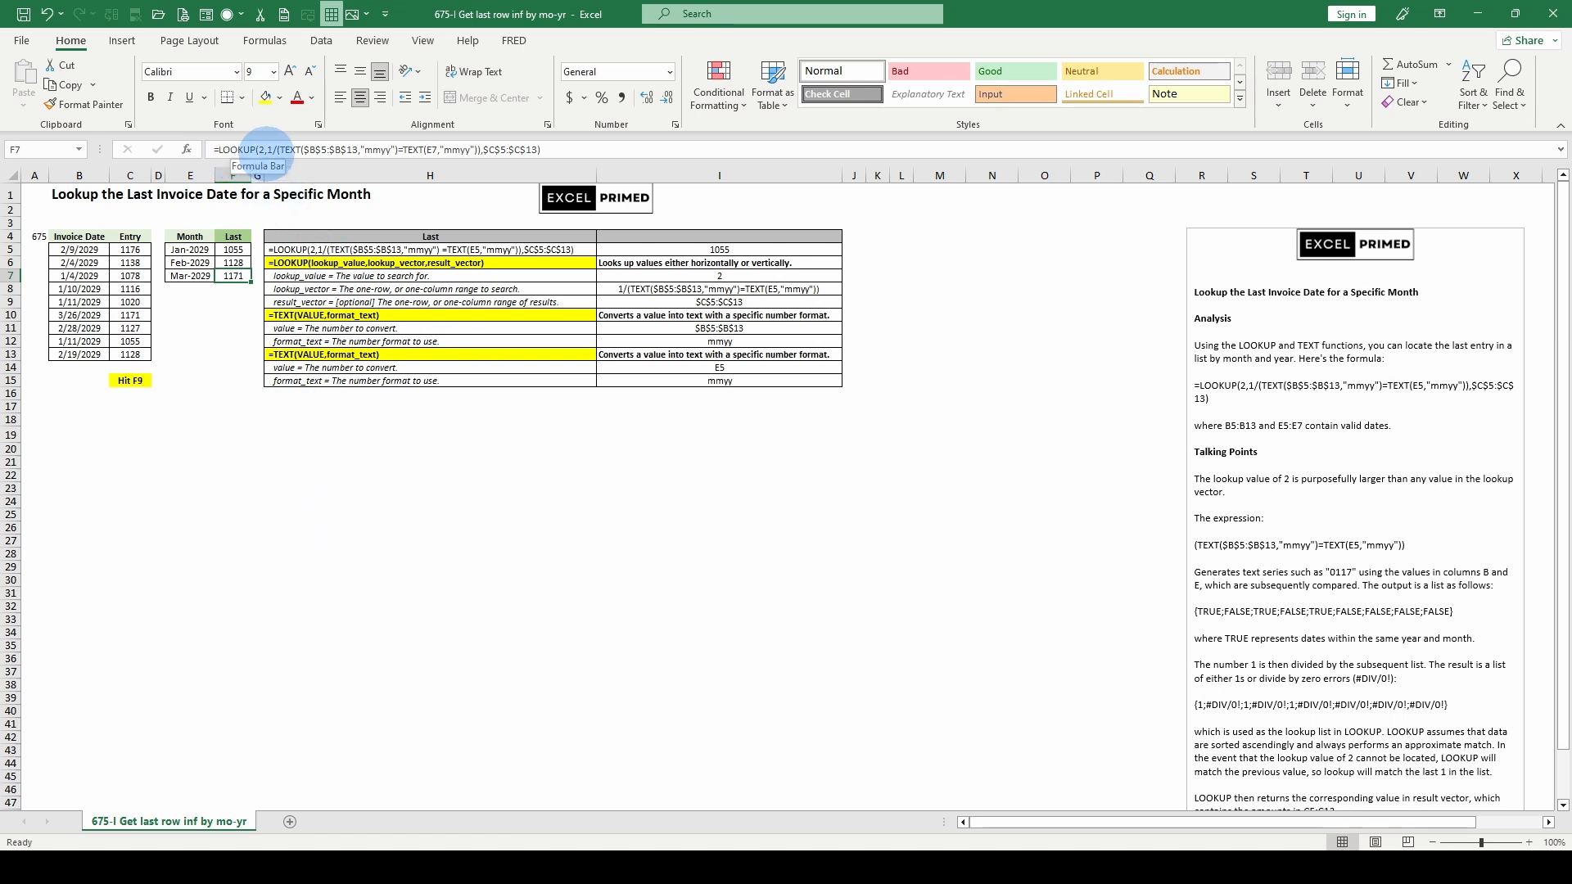
left_click(385, 428)
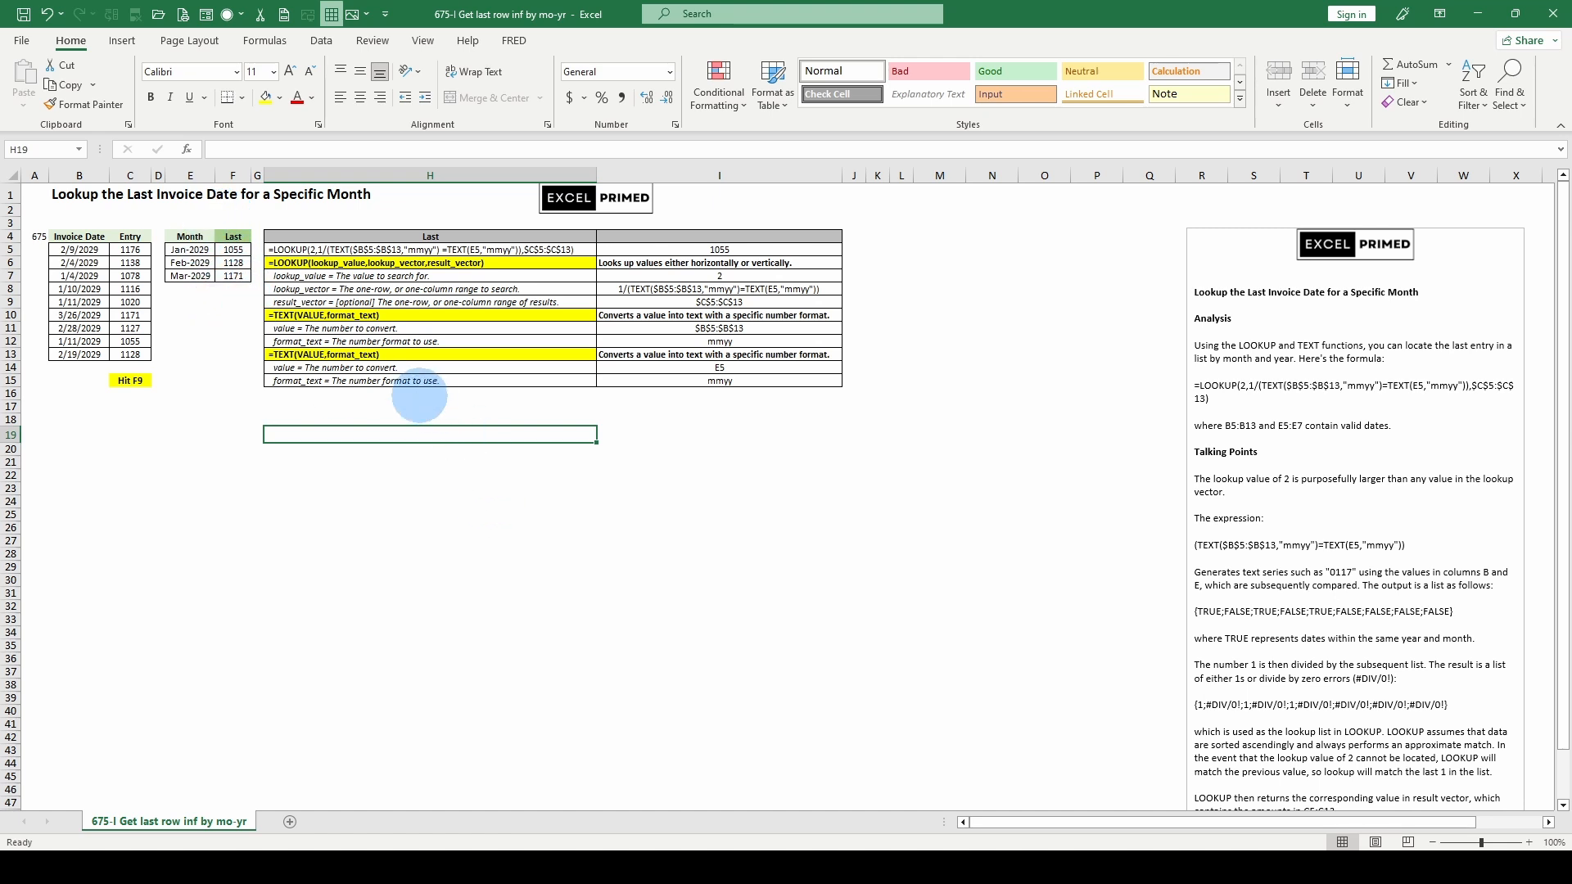
left_click(409, 419)
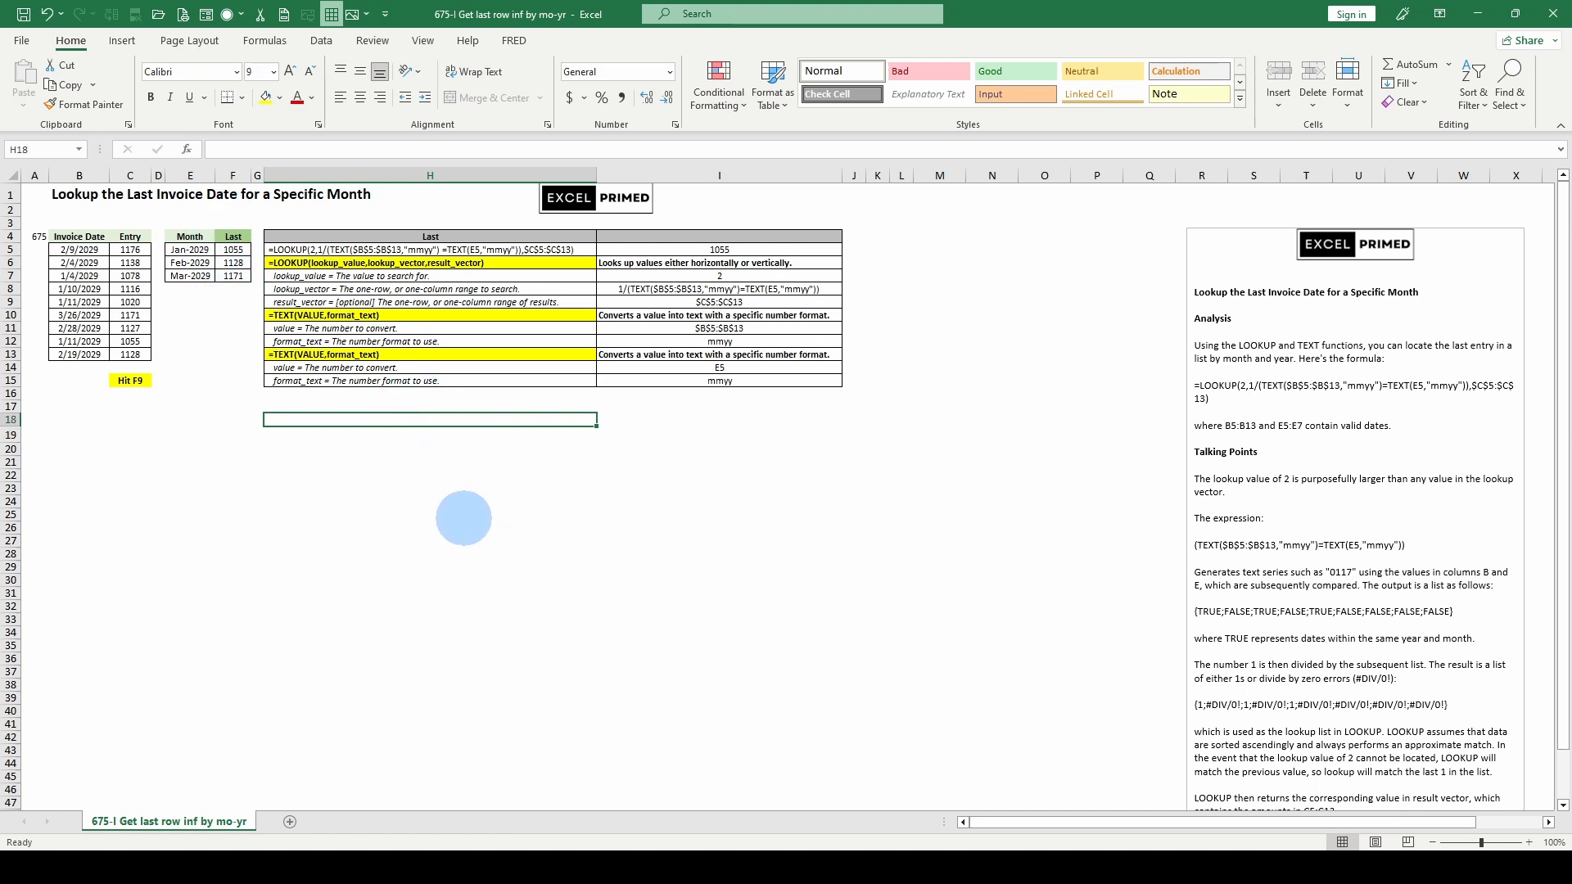